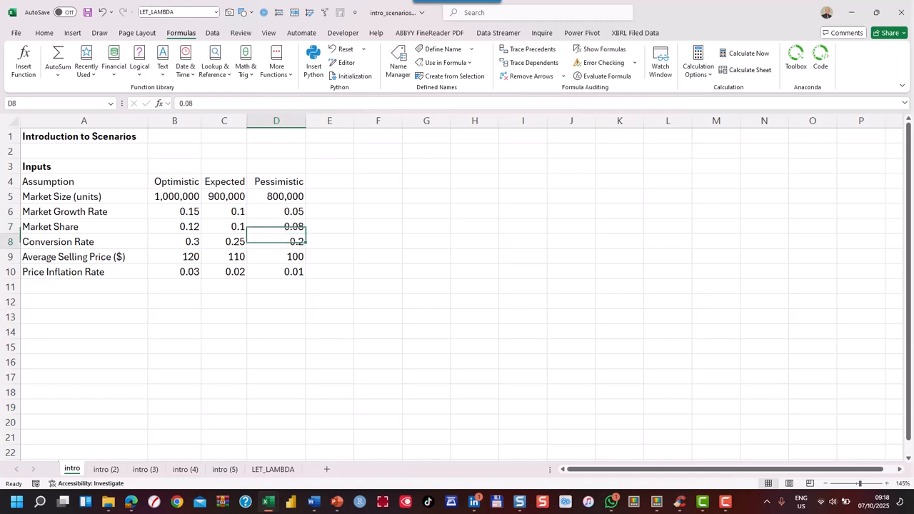
Review the optimistic, expected and pessimistic assumption values in the Inputs table on the intro sheet
{"action": "key", "text": "Left"}
{"action": "key", "text": "Left"}
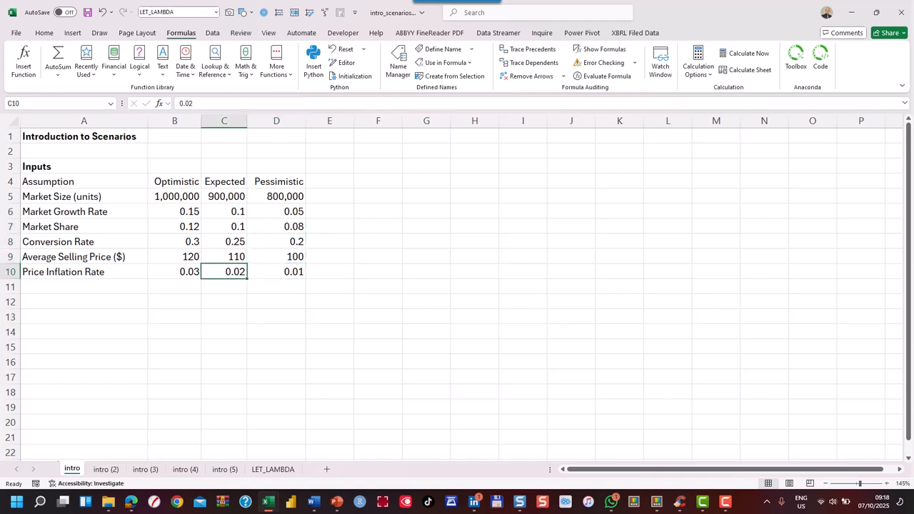
{"action": "key", "text": "Up"}
{"action": "key", "text": "Up"}
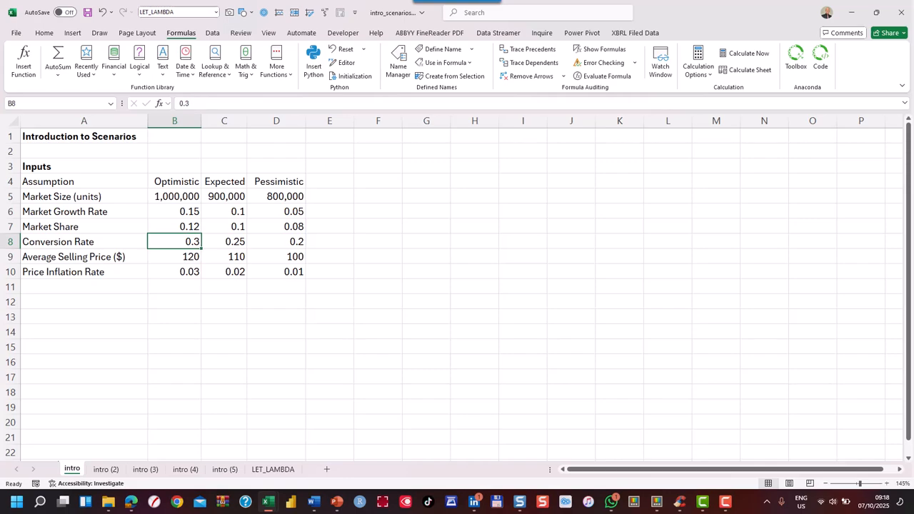
{"action": "key", "text": "ctrl+Home"}
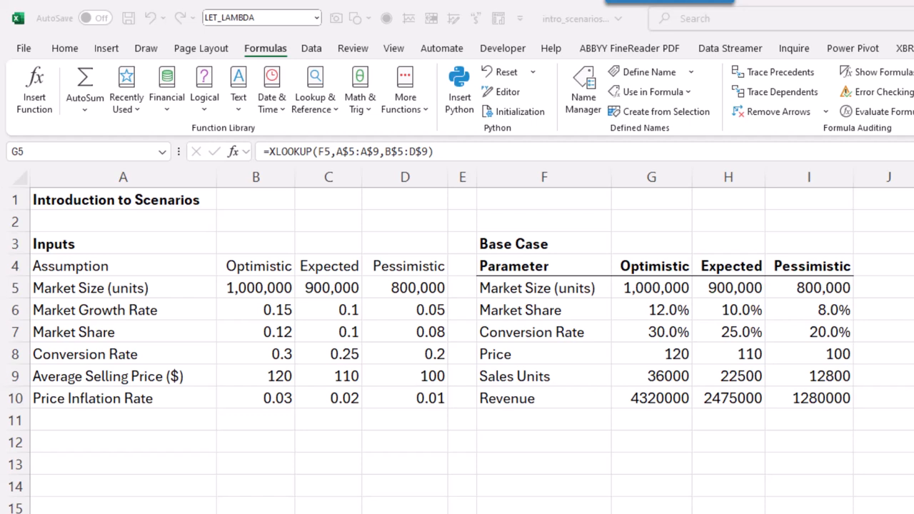
Examine the optimistic-column formulas in the Base Case table, from Market Size through Price and Sales Units to Revenue
{"action": "key", "text": "alt+Tab"}
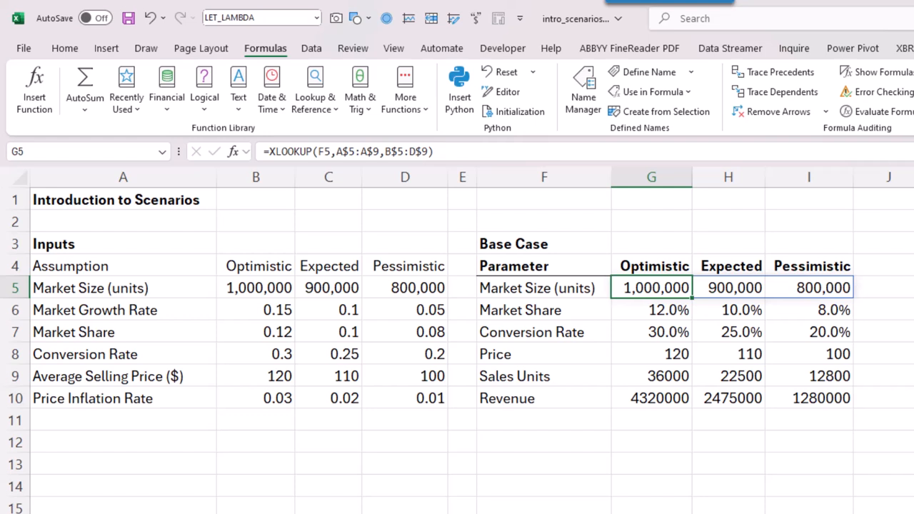
{"action": "left_click", "coordinate": [651, 310]}
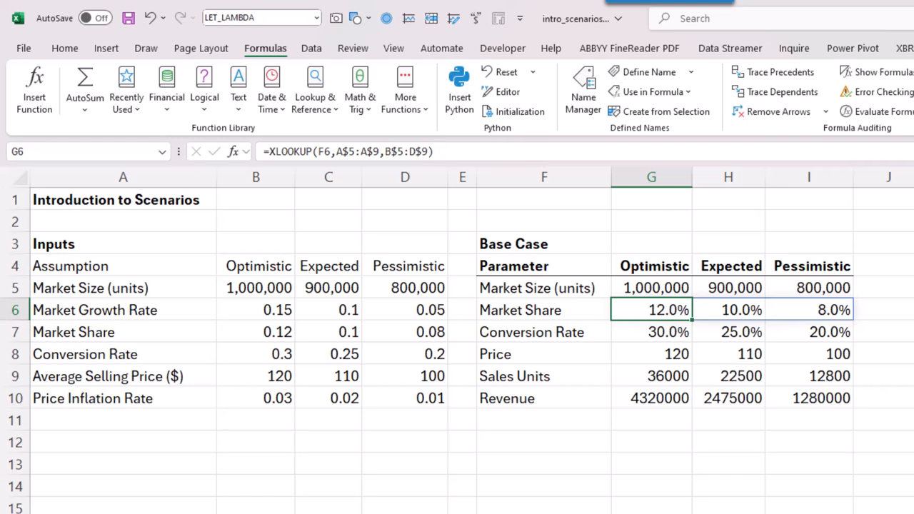
{"action": "left_click", "coordinate": [652, 332]}
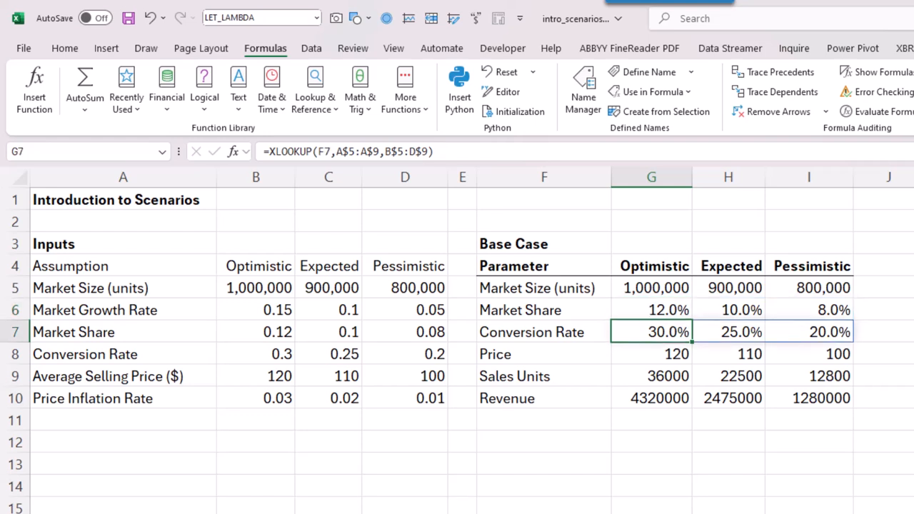
{"action": "left_click", "coordinate": [652, 355]}
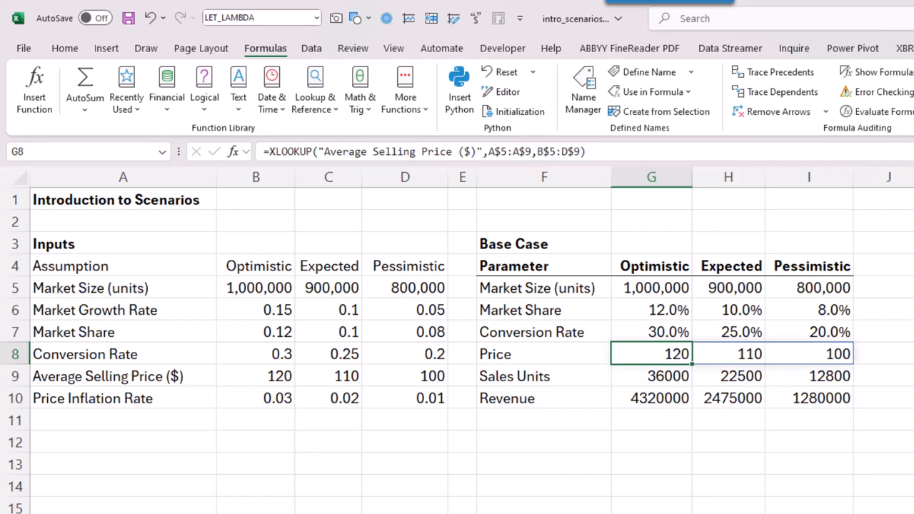
{"action": "key", "text": "Down"}
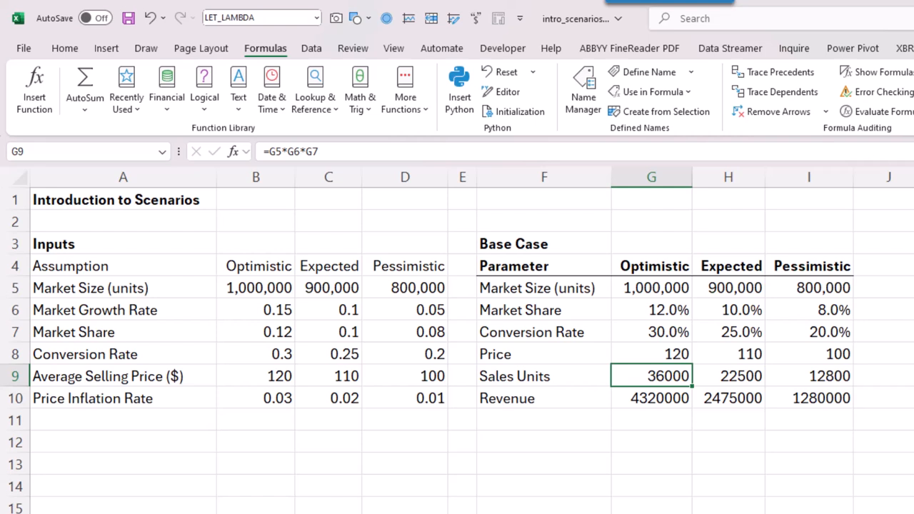
{"action": "left_click", "coordinate": [652, 399]}
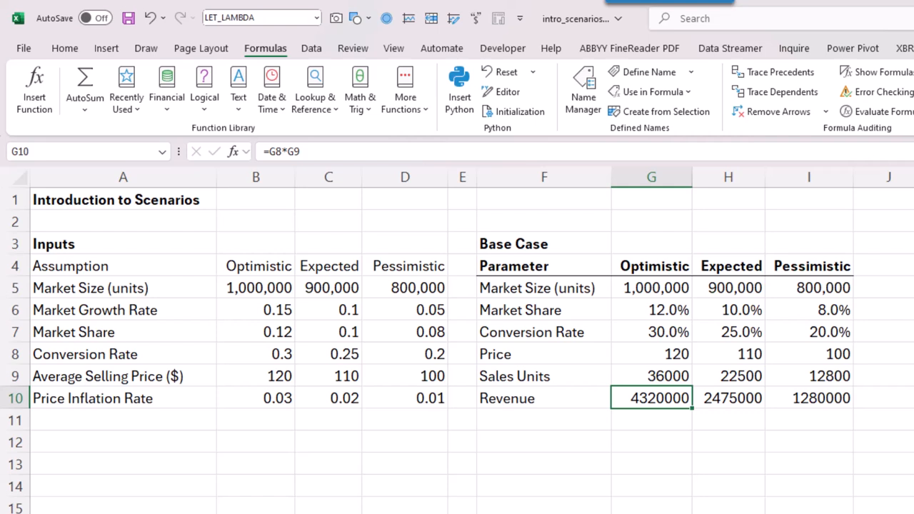
Enter the spilling revenue formula =G8#*G9:I9 in G12 to multiply Price by Sales Units for all three scenarios
{"action": "left_click", "coordinate": [651, 442]}
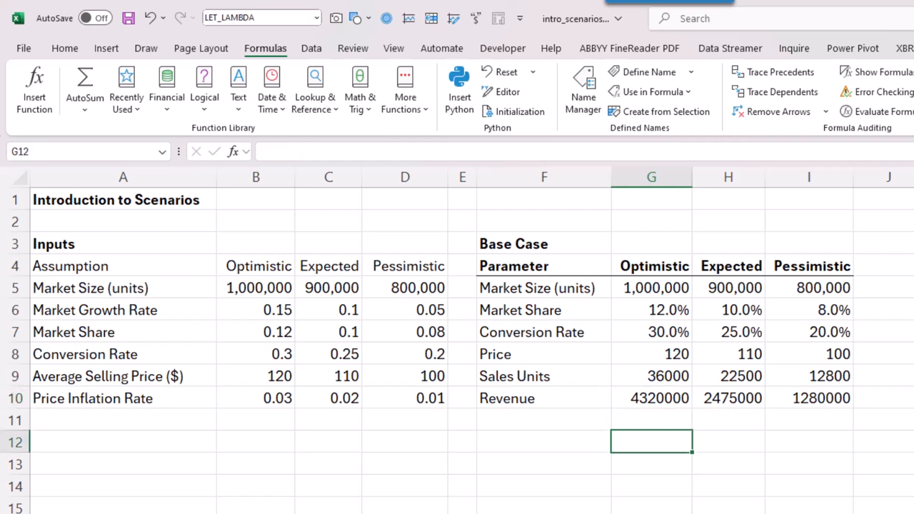
{"action": "type", "text": "="}
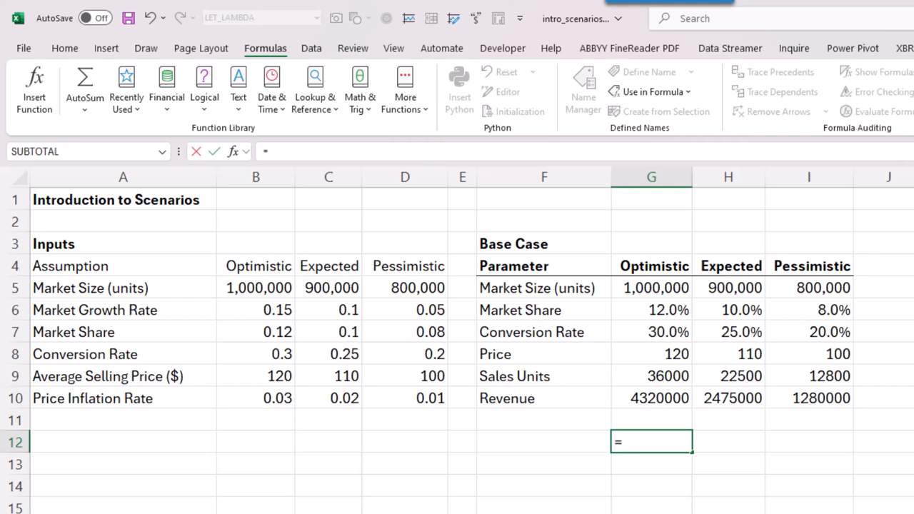
{"action": "left_click_drag", "start_coordinate": [652, 355], "coordinate": [850, 355]}
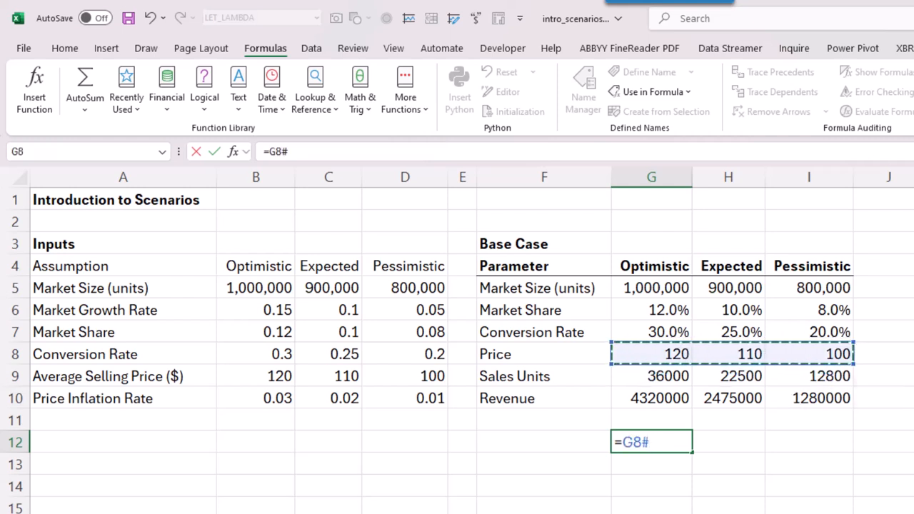
{"action": "type", "text": "*"}
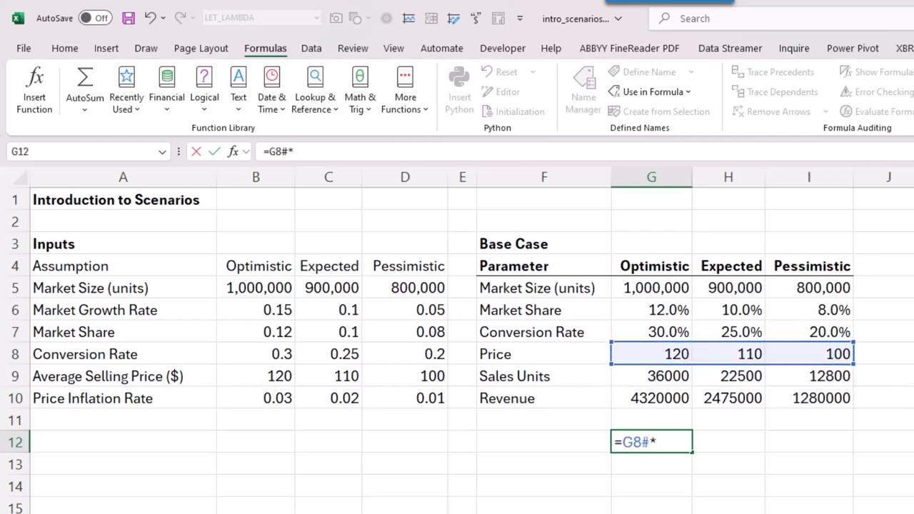
{"action": "left_click_drag", "start_coordinate": [651, 377], "coordinate": [851, 377]}
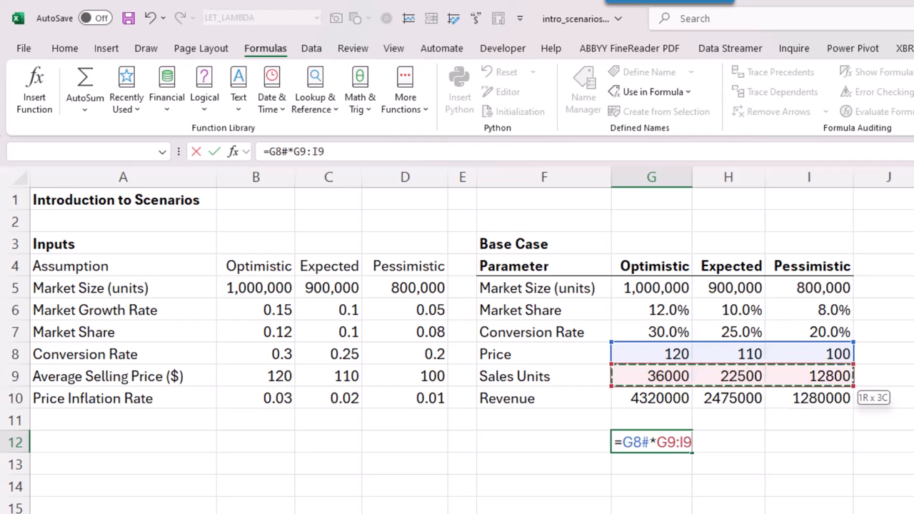
{"action": "key", "text": "Return"}
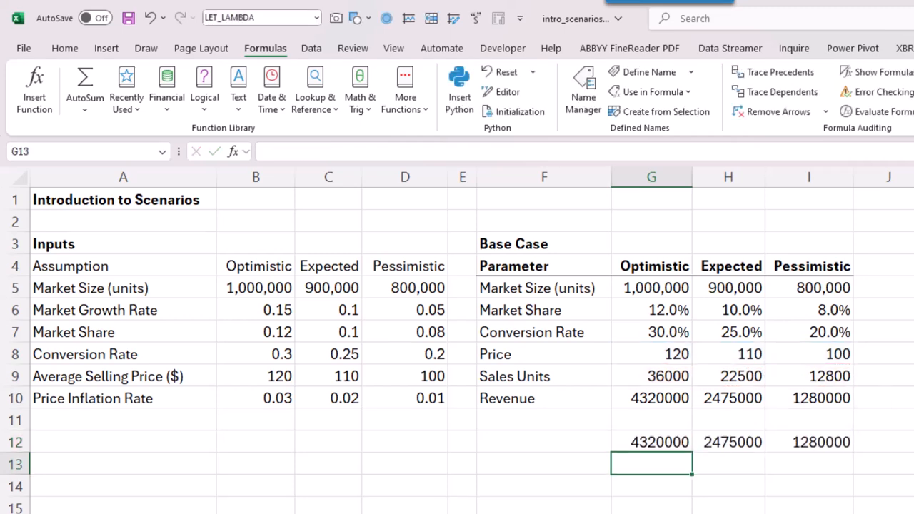
Clear the Base Case Revenue formulas in G10:I10 and move the spilled revenue formula from G12 into that row
{"action": "left_click_drag", "start_coordinate": [652, 399], "coordinate": [810, 398]}
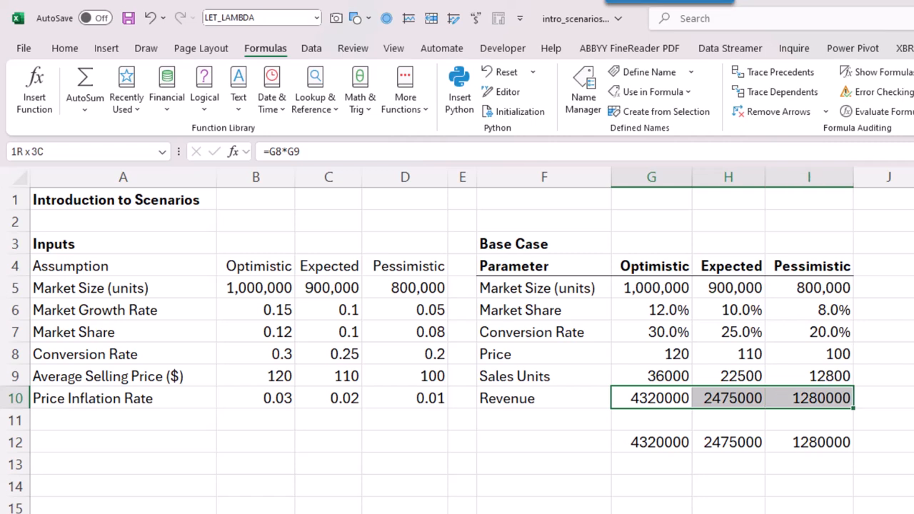
{"action": "key", "text": "Delete"}
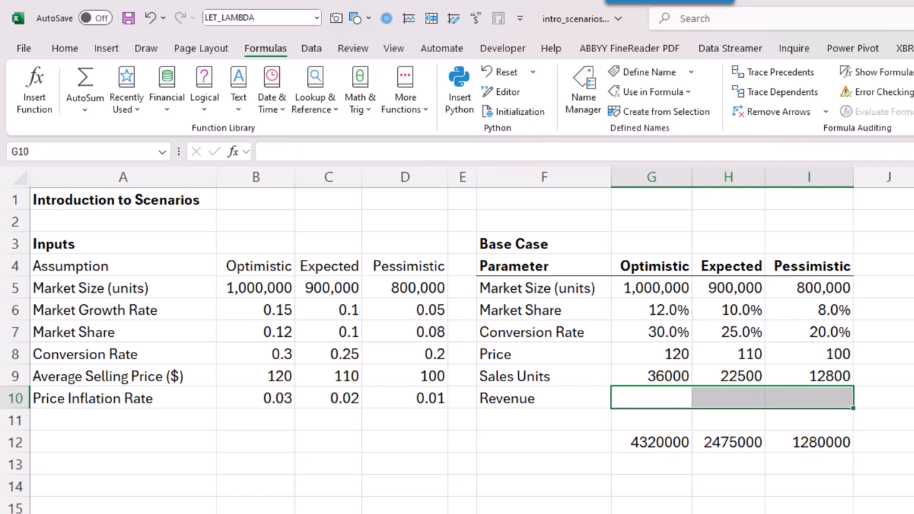
{"action": "left_click", "coordinate": [652, 443]}
{"action": "left_click_drag", "start_coordinate": [664, 433], "coordinate": [665, 414]}
{"action": "left_click", "coordinate": [651, 377]}
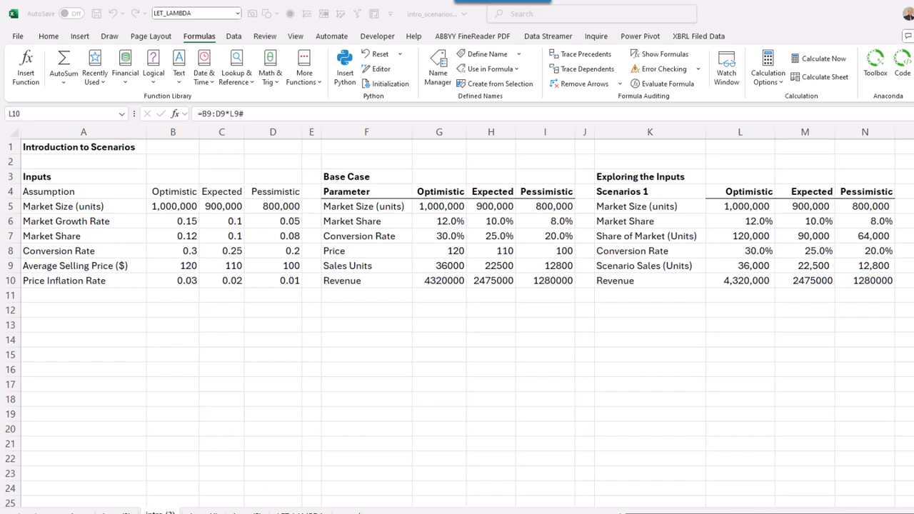
Inspect the optimistic Revenue and Share of Market formulas in Scenarios 1, and the base and adjusted market size in Scenarios 2
{"action": "left_click", "coordinate": [741, 281]}
{"action": "left_click", "coordinate": [741, 237]}
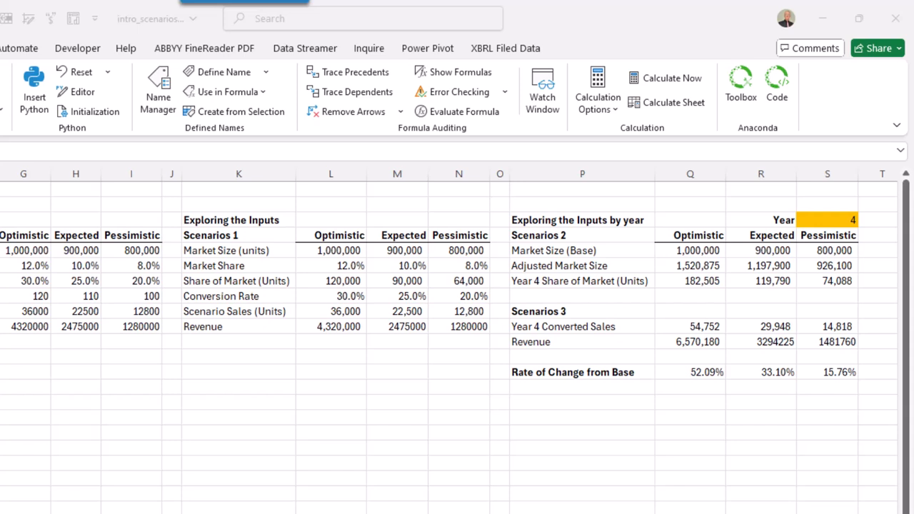
{"action": "left_click", "coordinate": [691, 251]}
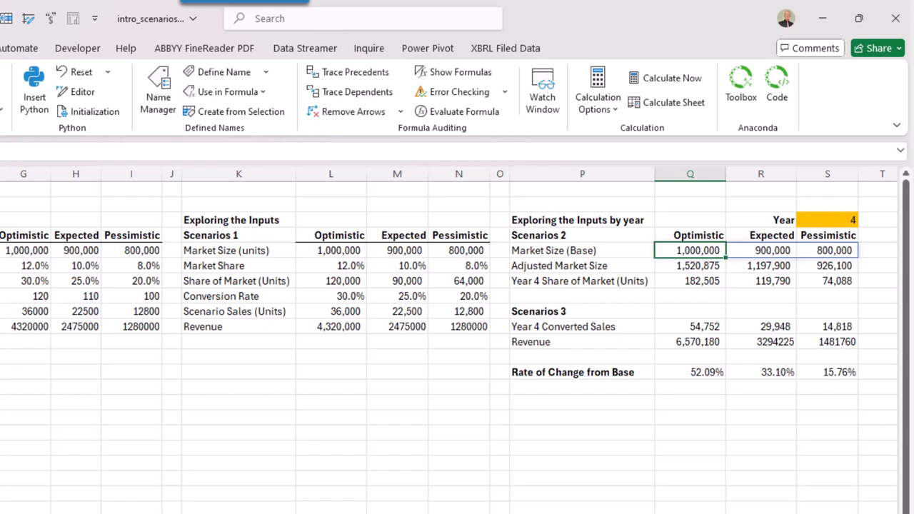
{"action": "left_click", "coordinate": [690, 266]}
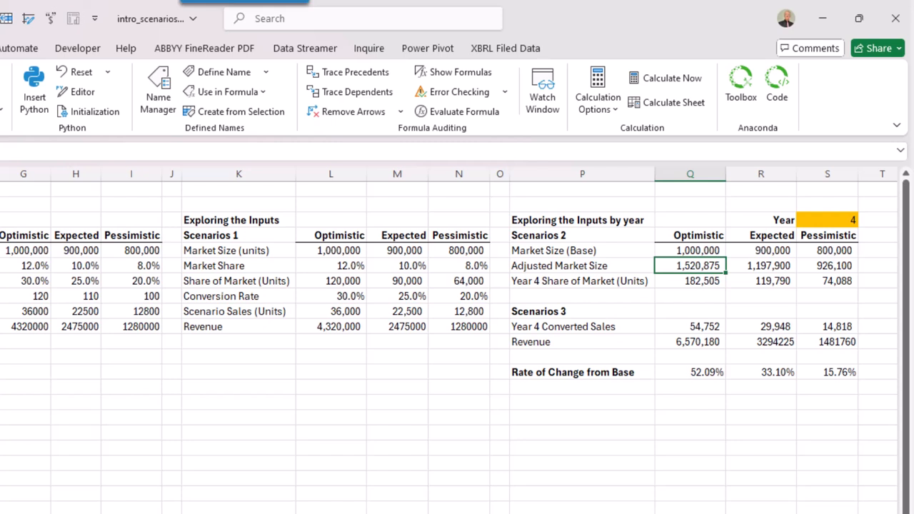
Set the Year selector in S3 to 1 and inspect the optimistic Adjusted Market Size in Scenarios 2
{"action": "left_click", "coordinate": [827, 220]}
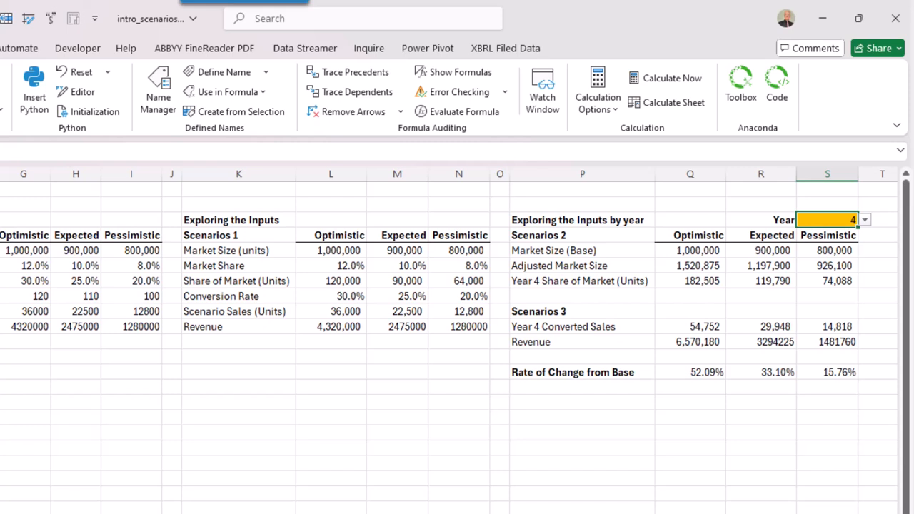
{"action": "left_click", "coordinate": [865, 220]}
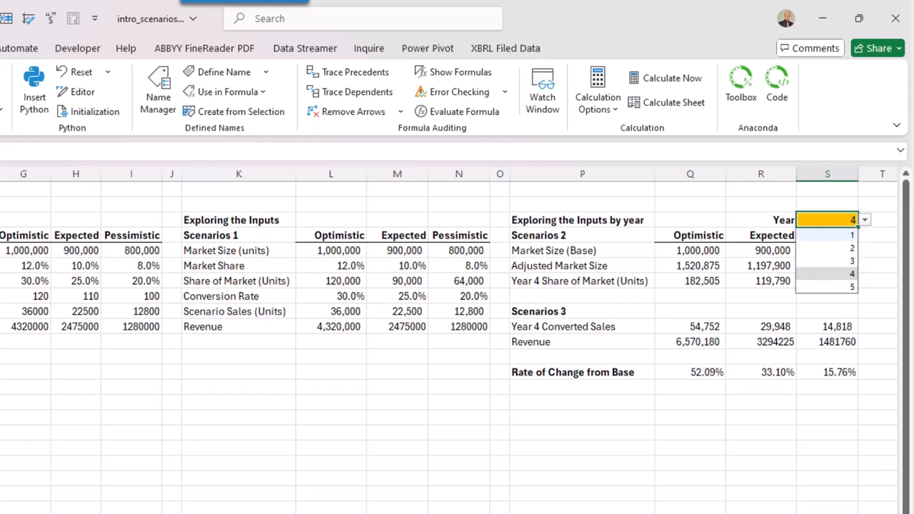
{"action": "left_click", "coordinate": [827, 235]}
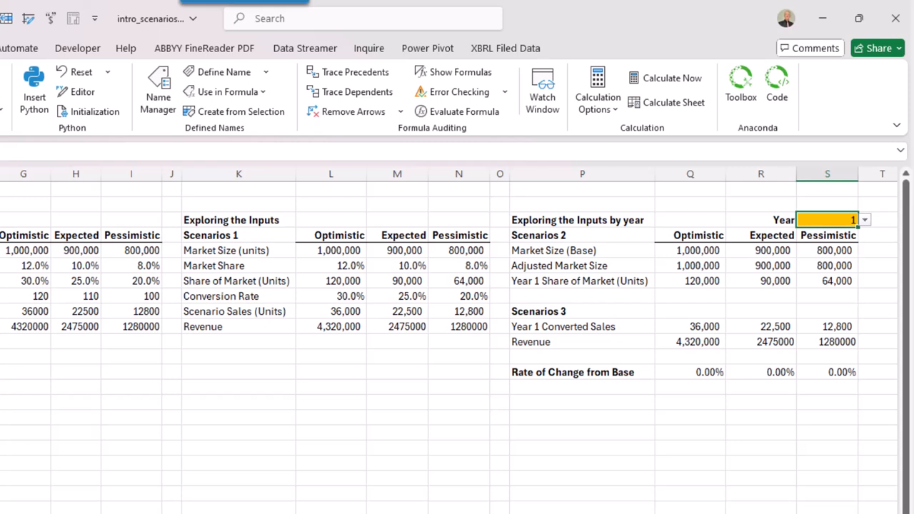
{"action": "left_click", "coordinate": [690, 266]}
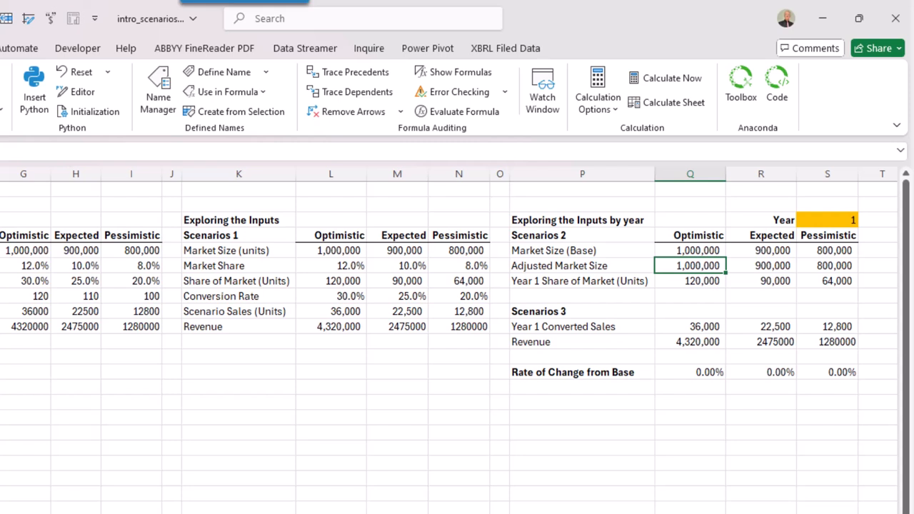
Set the Year selector in S3 to 2
{"action": "left_click", "coordinate": [827, 220]}
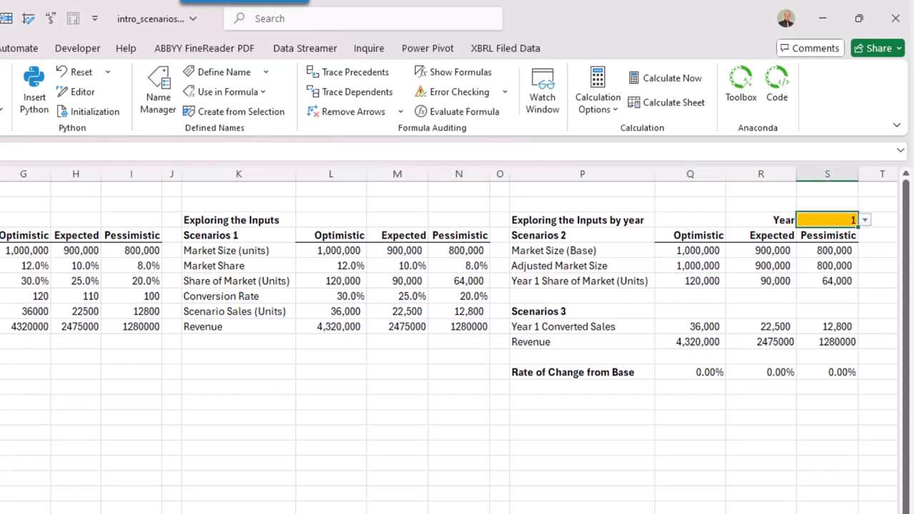
{"action": "left_click", "coordinate": [865, 221]}
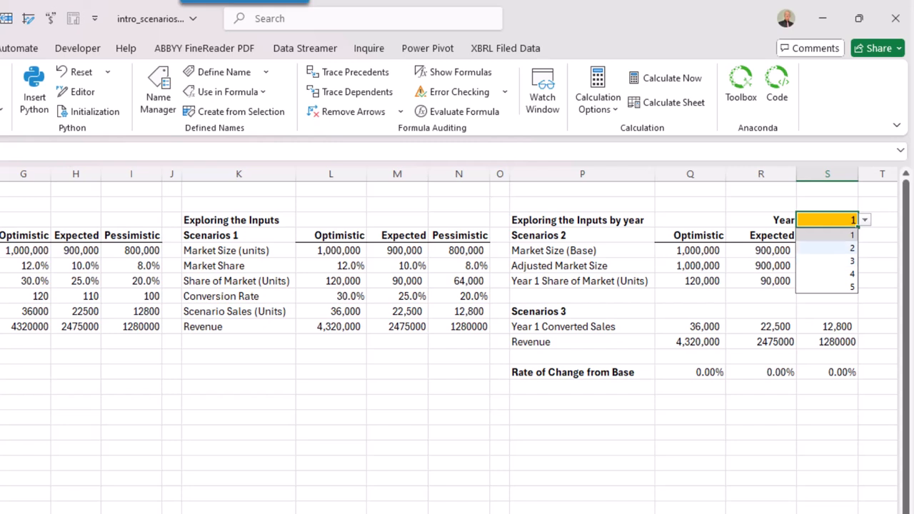
{"action": "left_click", "coordinate": [828, 248]}
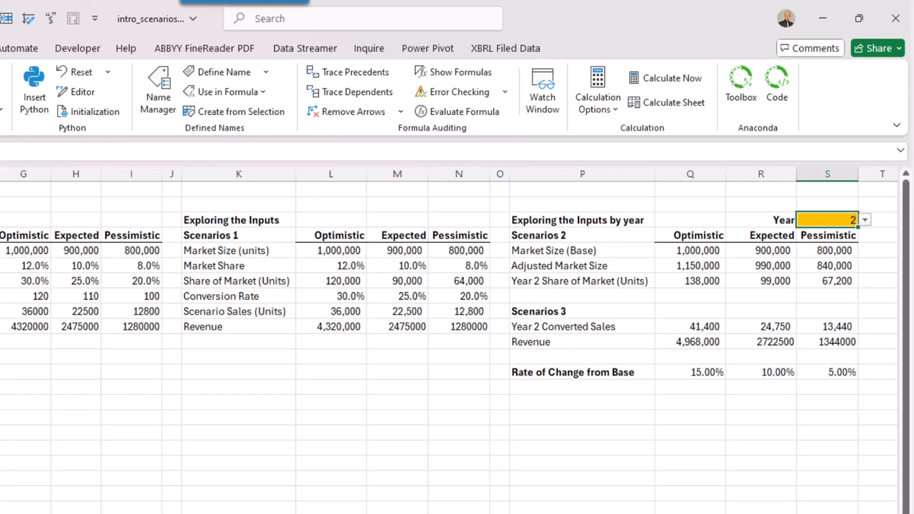
Examine the optimistic formulas for Year 2 Share of Market, Converted Sales, Revenue and Rate of Change from Base
{"action": "left_click", "coordinate": [690, 281]}
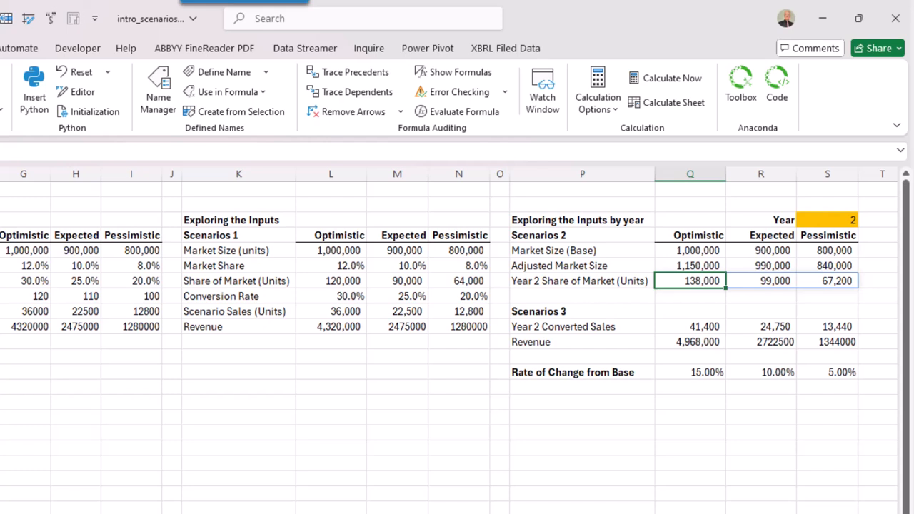
{"action": "left_click", "coordinate": [691, 327]}
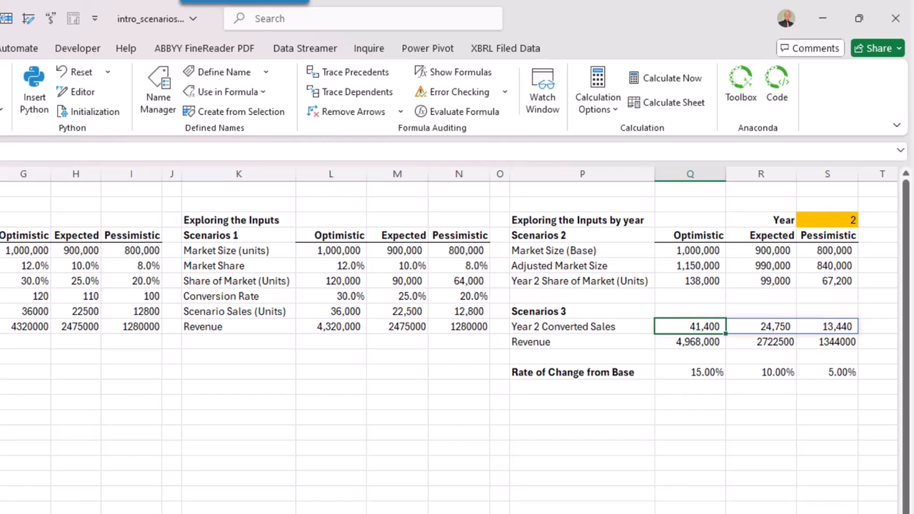
{"action": "left_click", "coordinate": [690, 343]}
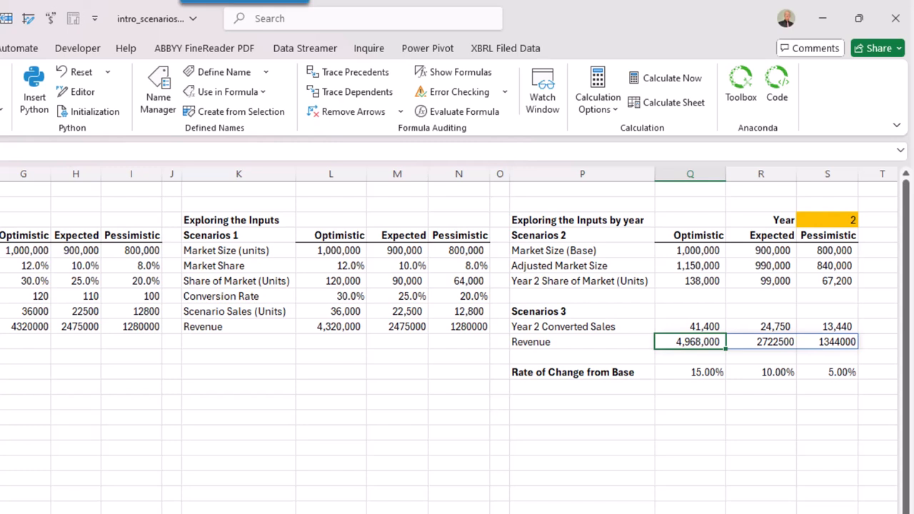
{"action": "left_click", "coordinate": [691, 372]}
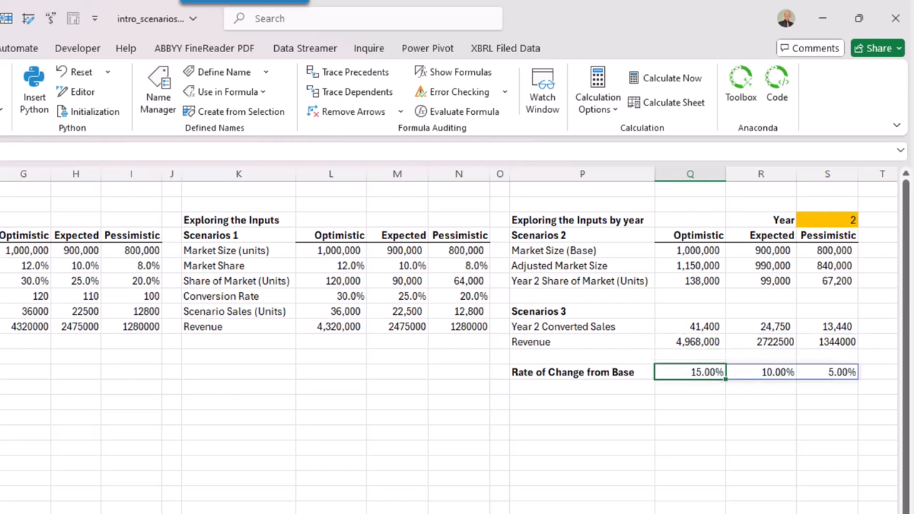
{"action": "type", "text": "=Q11#/G10:"}
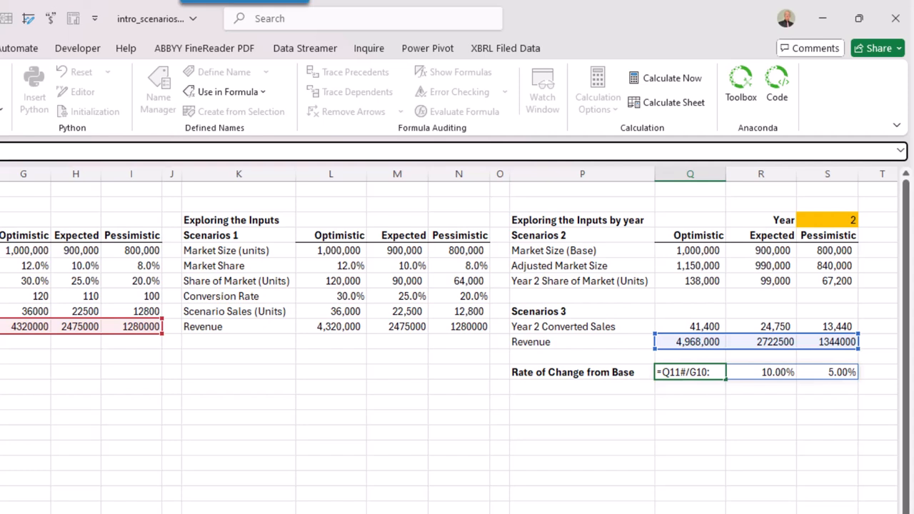
{"action": "key", "text": "ctrl+Return"}
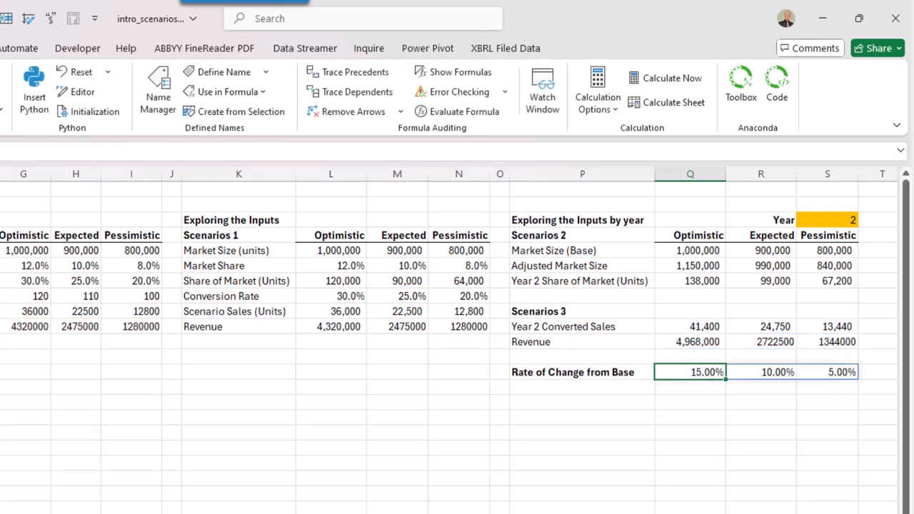
Set the Year selector in S3 to 3, followed by 4, and pick the next year from its list
{"action": "left_click", "coordinate": [827, 220]}
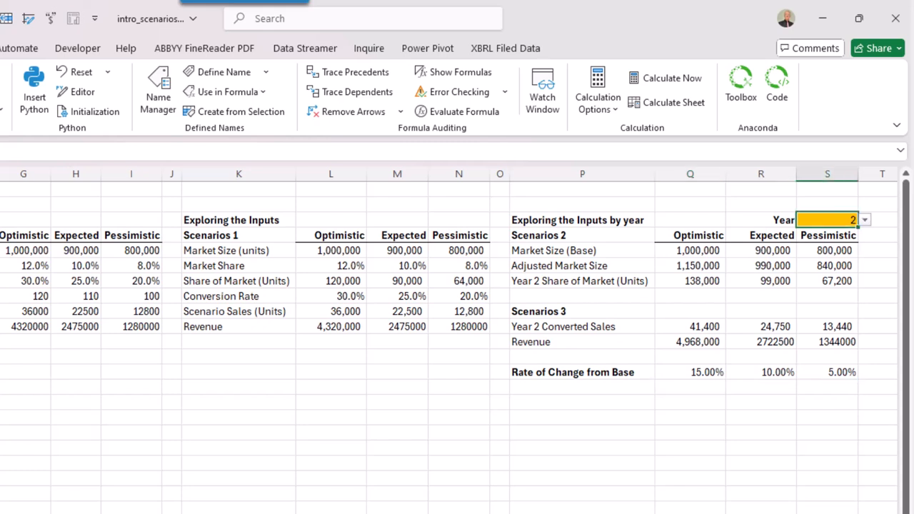
{"action": "type", "text": "3"}
{"action": "key", "text": "ctrl+Return"}
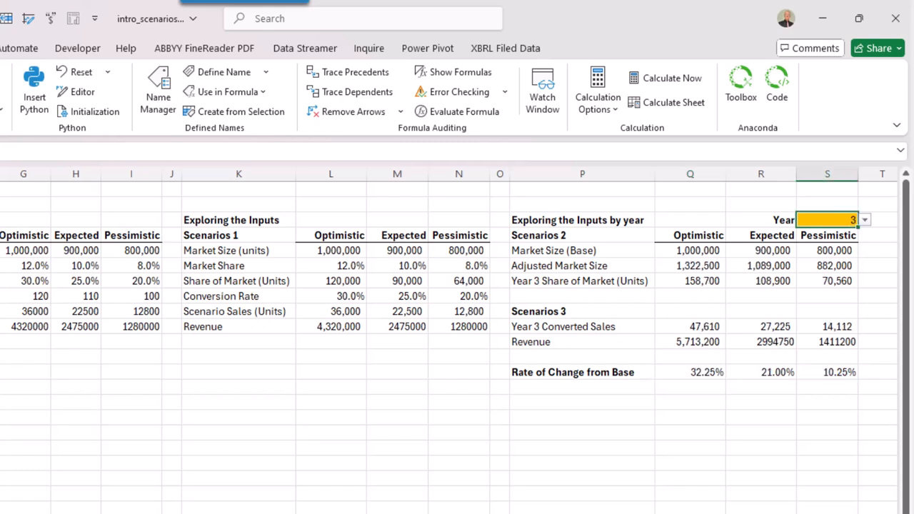
{"action": "type", "text": "4"}
{"action": "key", "text": "ctrl+Return"}
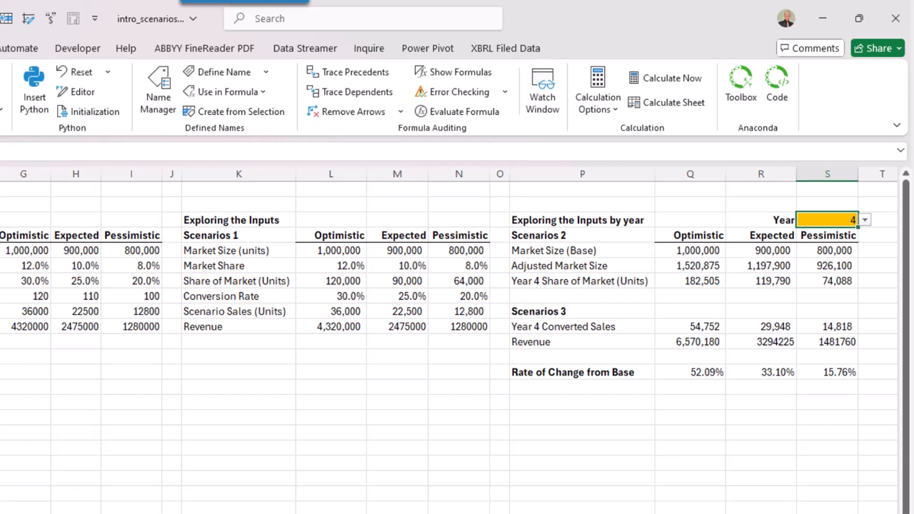
{"action": "key", "text": "alt+Down"}
{"action": "key", "text": "Down"}
{"action": "key", "text": "Return"}
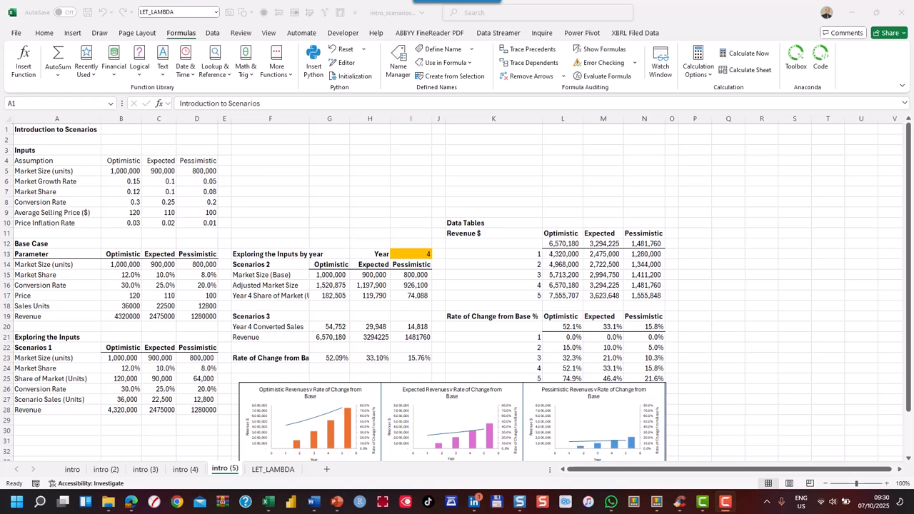
Inspect the optimistic formulas heading the Revenue and Rate of Change data tables and the Year 1 revenue table formula on intro (5)
{"action": "scroll", "coordinate": [457, 291], "scroll_direction": "down", "scroll_amount": 1}
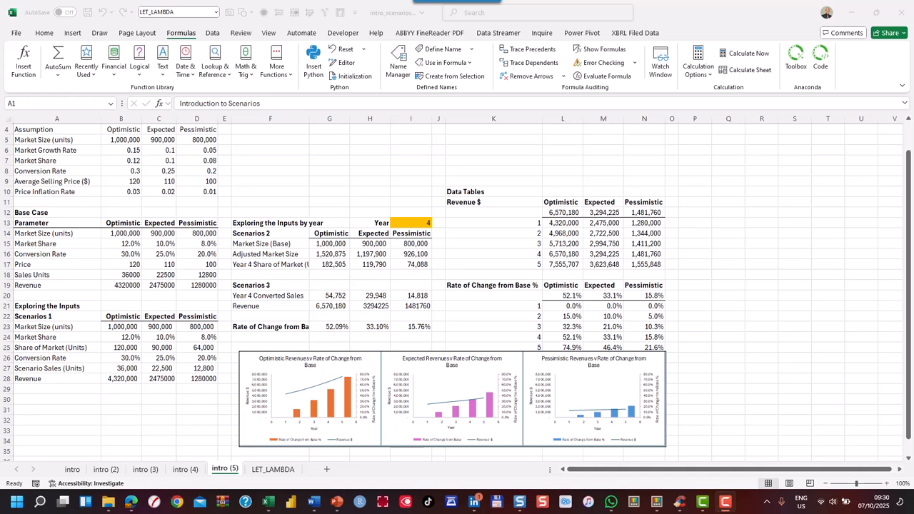
{"action": "left_click", "coordinate": [563, 213]}
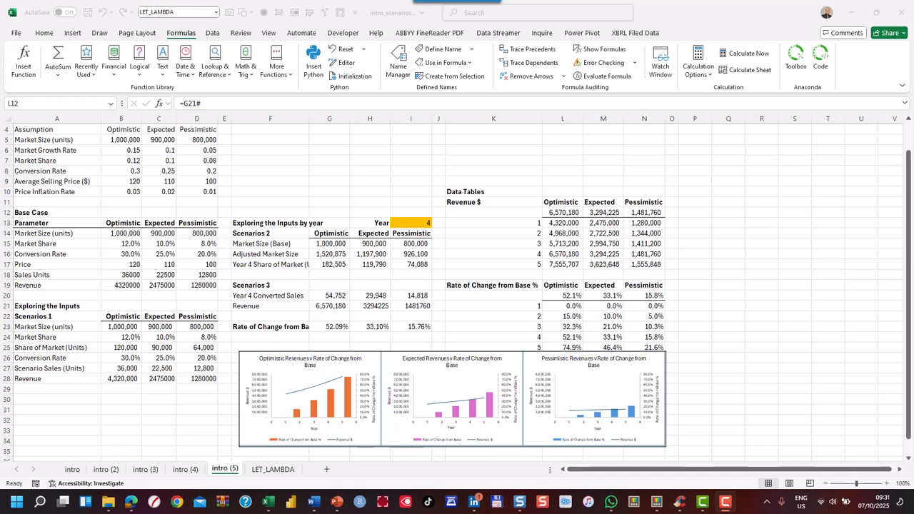
{"action": "key", "text": "alt+Tab"}
{"action": "left_click", "coordinate": [562, 223]}
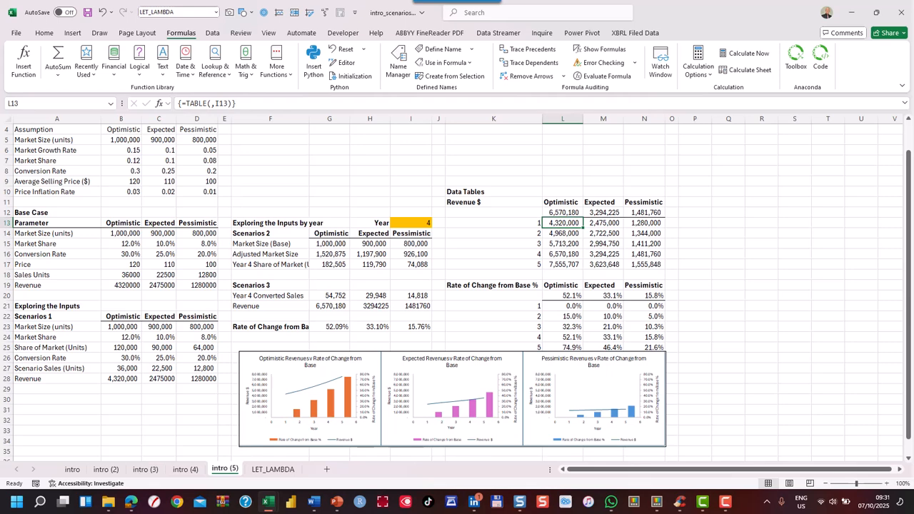
{"action": "left_click", "coordinate": [562, 296]}
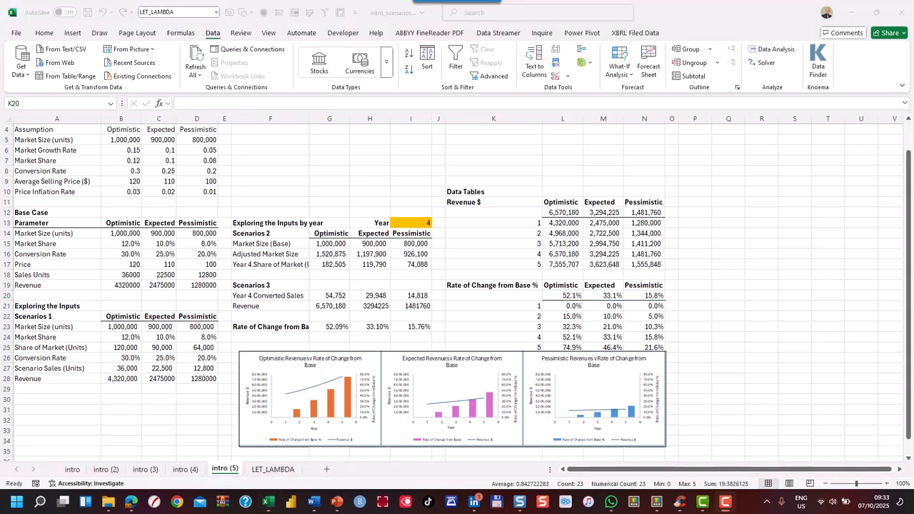
Create a what-if data table over the Rate of Change from Base % block using Year cell I13 as column input, and check an optimistic result
{"action": "left_click_drag", "start_coordinate": [493, 296], "coordinate": [644, 337]}
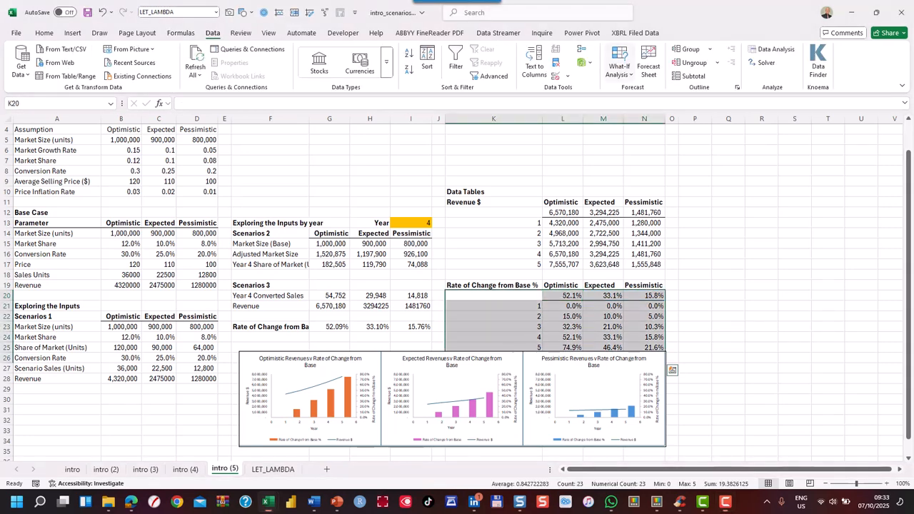
{"action": "left_click", "coordinate": [620, 68]}
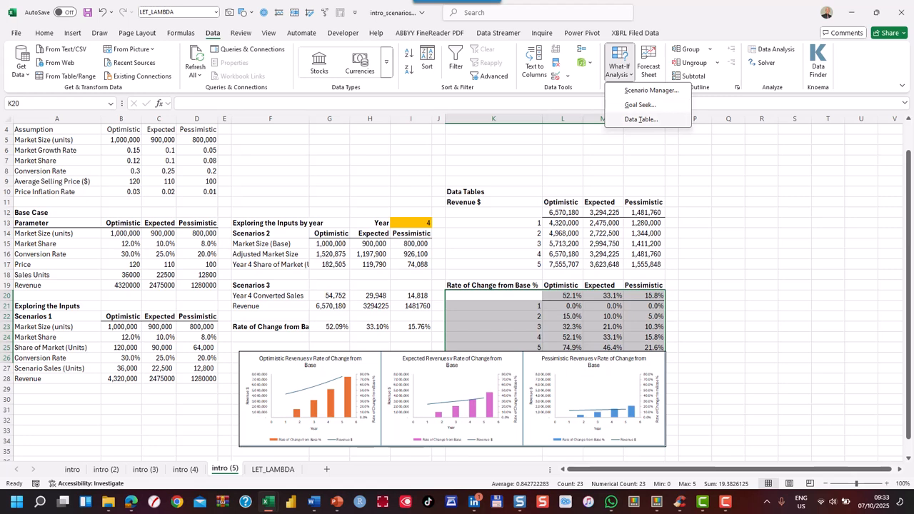
{"action": "left_click", "coordinate": [641, 118]}
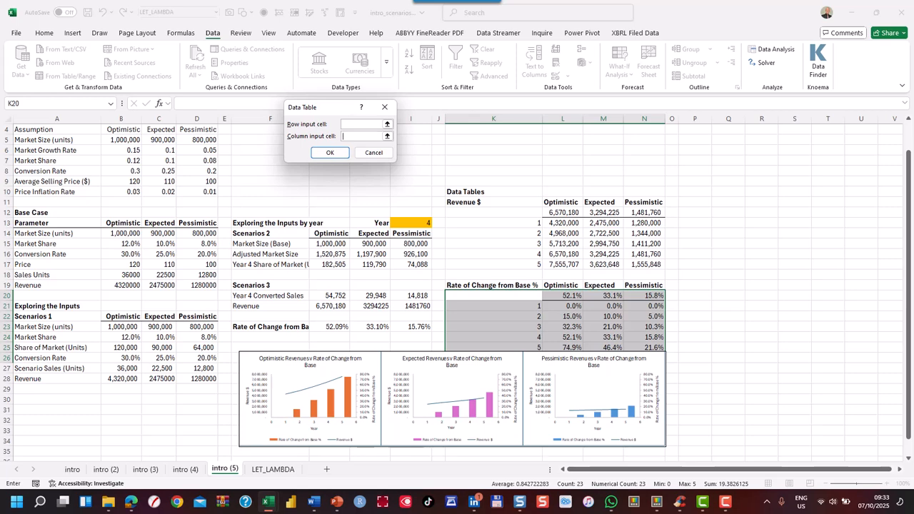
{"action": "left_click", "coordinate": [411, 223]}
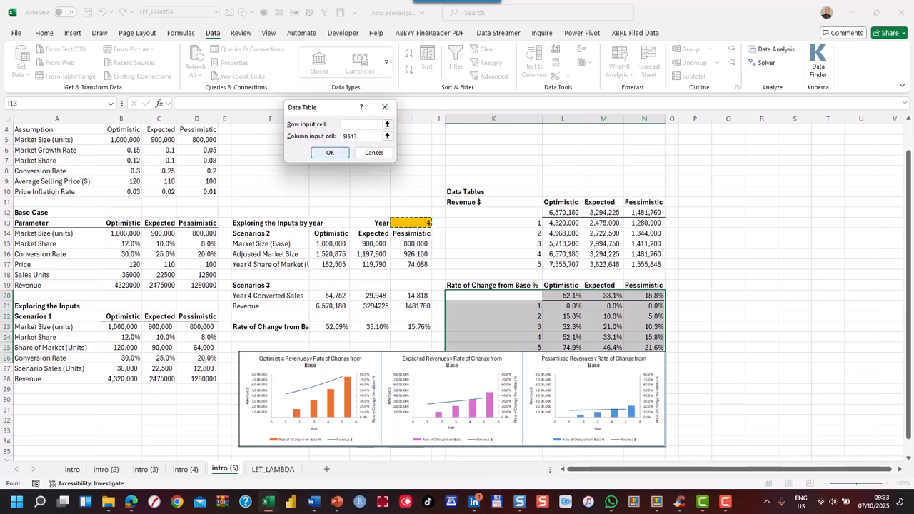
{"action": "key", "text": "Return"}
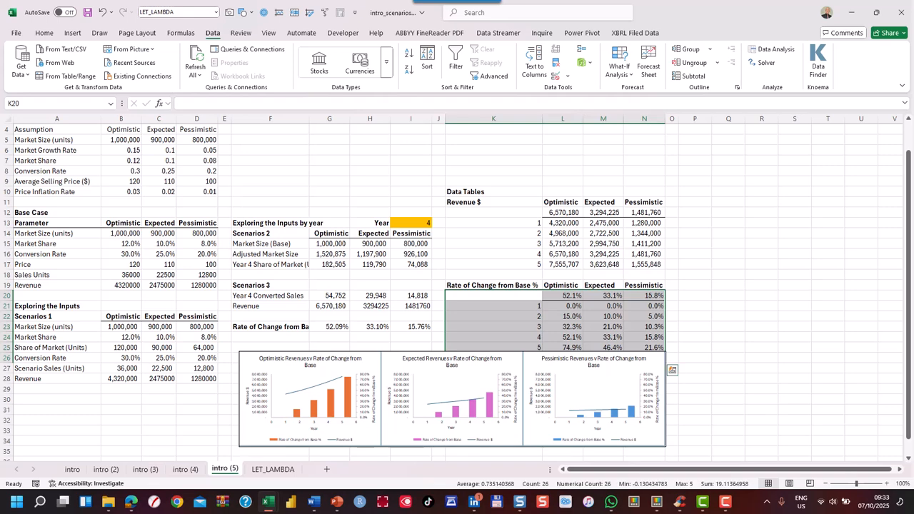
{"action": "left_click", "coordinate": [563, 327]}
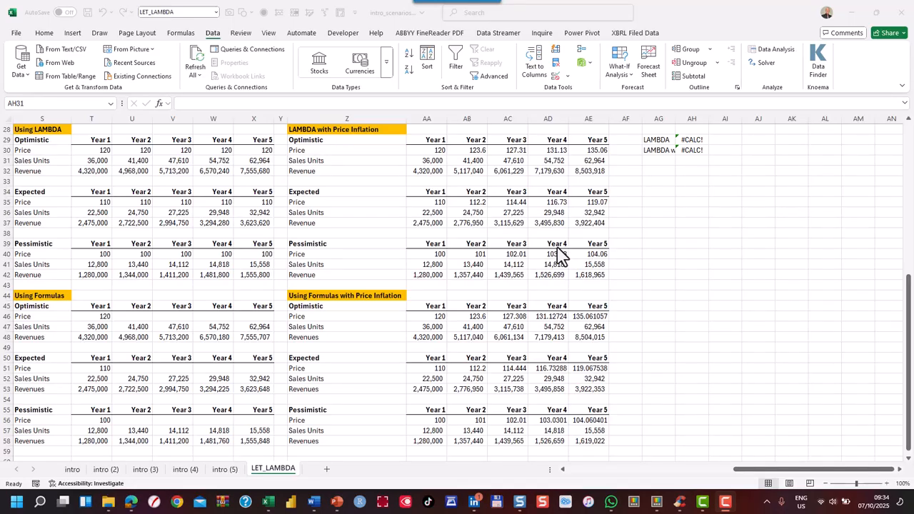
On LET_LAMBDA, inspect the optimistic Price and Sales Units formulas under Using Formulas and the Five Year Market Size Forecasts they draw on
{"action": "left_click", "coordinate": [88, 316]}
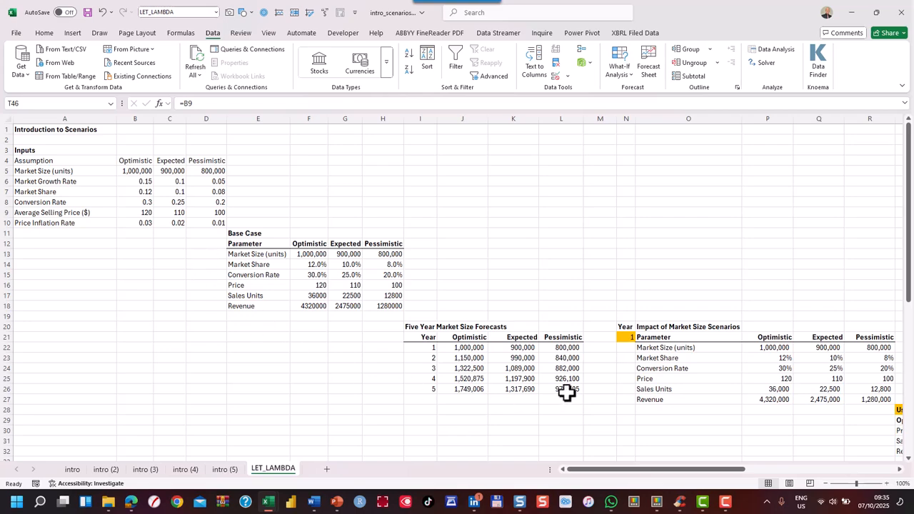
{"action": "left_click", "coordinate": [777, 470]}
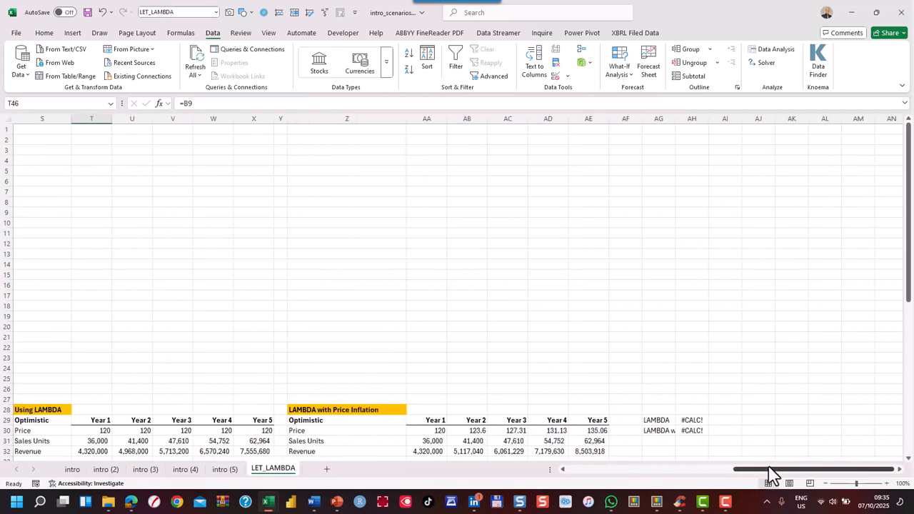
{"action": "scroll", "coordinate": [471, 328], "scroll_direction": "down", "scroll_amount": 7}
{"action": "scroll", "coordinate": [440, 325], "scroll_direction": "down", "scroll_amount": 2}
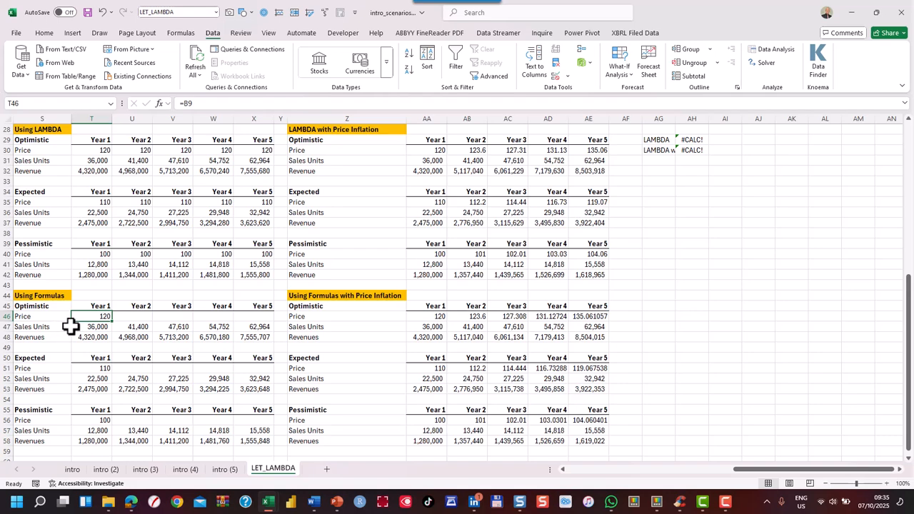
{"action": "left_click", "coordinate": [66, 327]}
{"action": "left_click", "coordinate": [84, 327]}
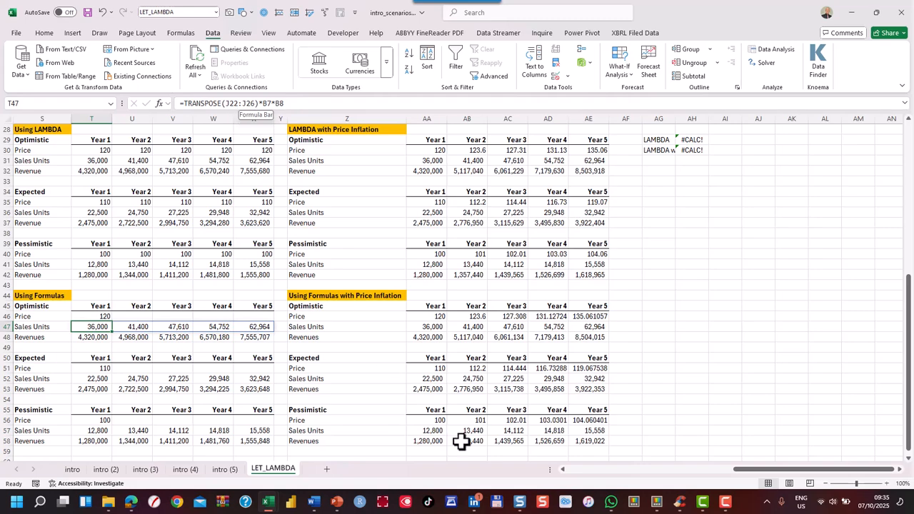
{"action": "left_click_drag", "start_coordinate": [754, 475], "coordinate": [586, 493]}
{"action": "scroll", "coordinate": [501, 344], "scroll_direction": "up", "scroll_amount": 8}
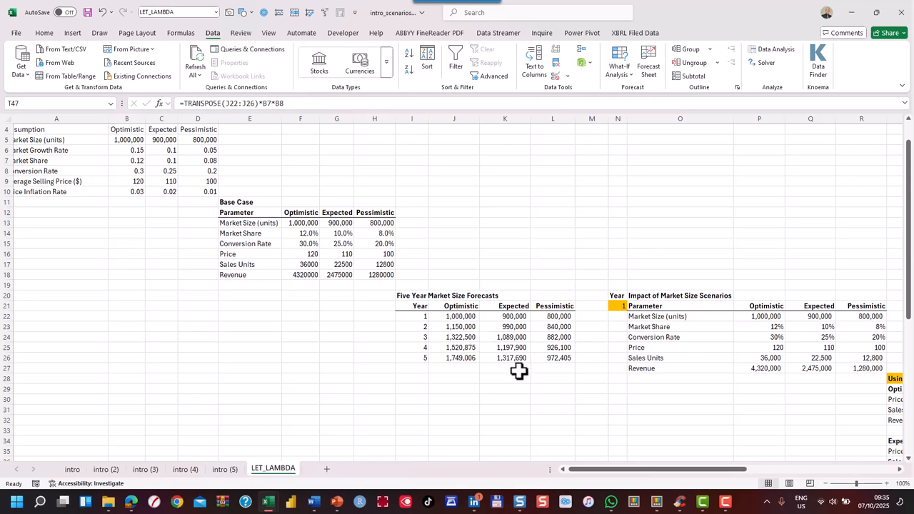
Inspect the optimistic Revenues formula and its spilled Year 2 cell in the Using Formulas section
{"action": "left_click_drag", "start_coordinate": [645, 472], "coordinate": [735, 471]}
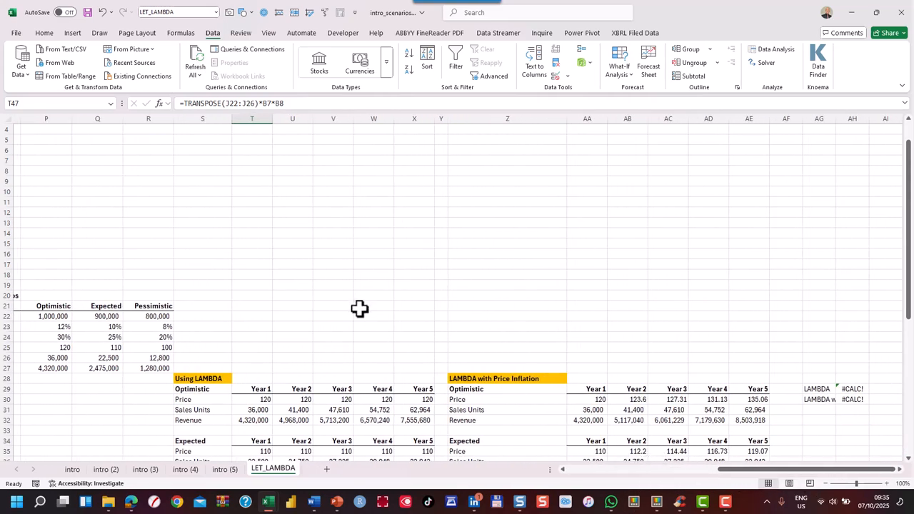
{"action": "scroll", "coordinate": [361, 310], "scroll_direction": "down", "scroll_amount": 8}
{"action": "scroll", "coordinate": [363, 314], "scroll_direction": "down", "scroll_amount": 1}
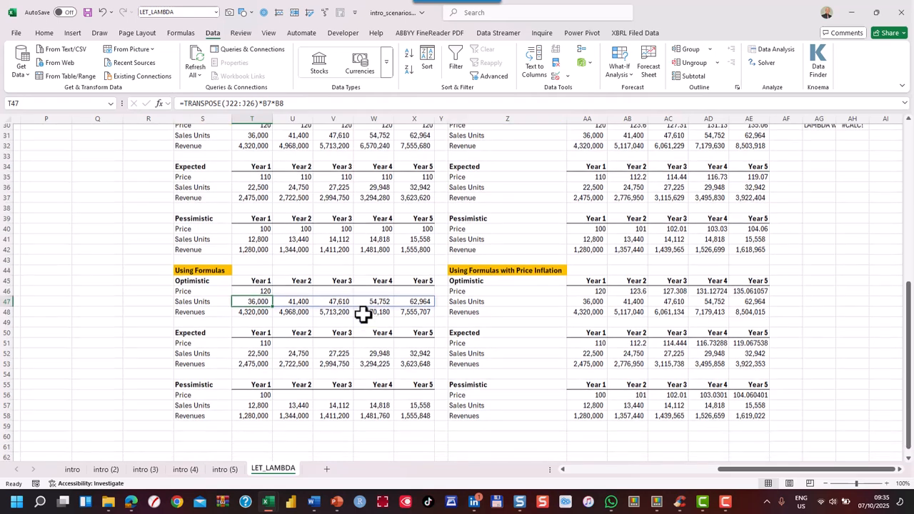
{"action": "left_click", "coordinate": [249, 307]}
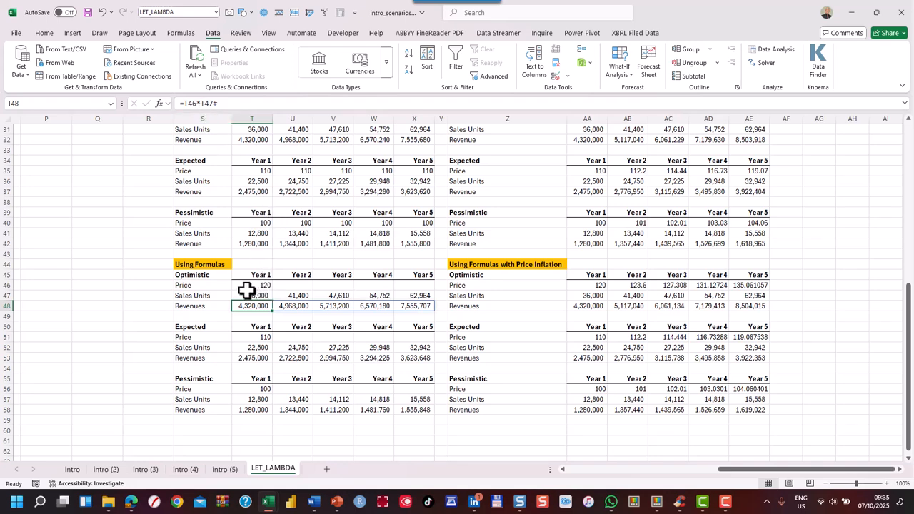
{"action": "left_click", "coordinate": [283, 306]}
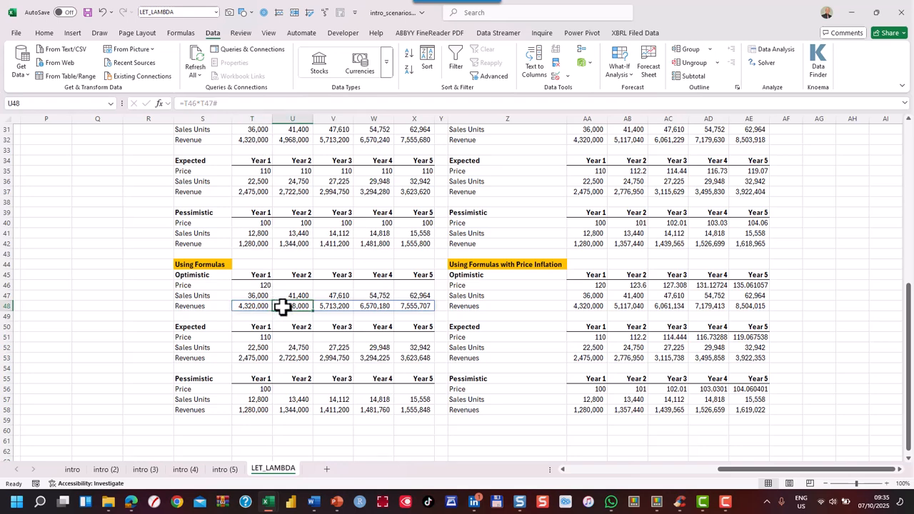
{"action": "left_click", "coordinate": [255, 306]}
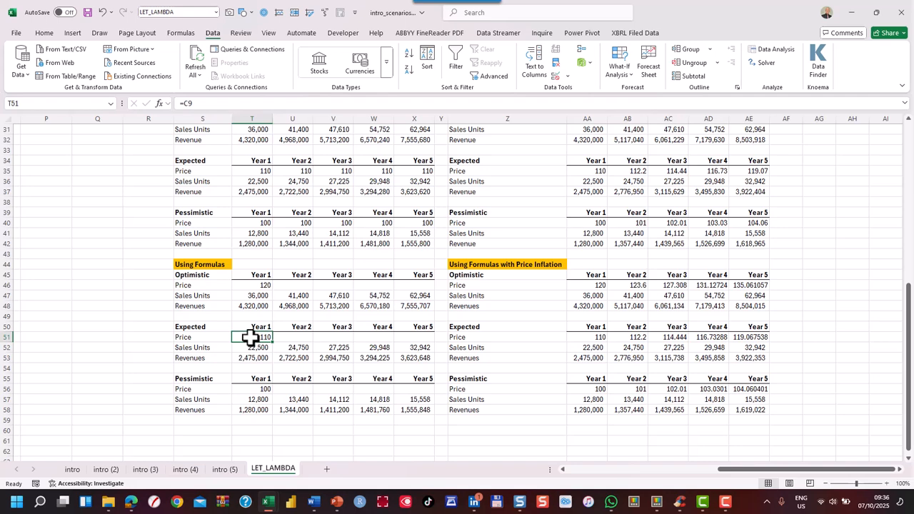
Inspect the Expected Sales Units and Revenues formulas and the Pessimistic Price, Sales Units and Revenues formulas under Using Formulas
{"action": "left_click", "coordinate": [255, 349]}
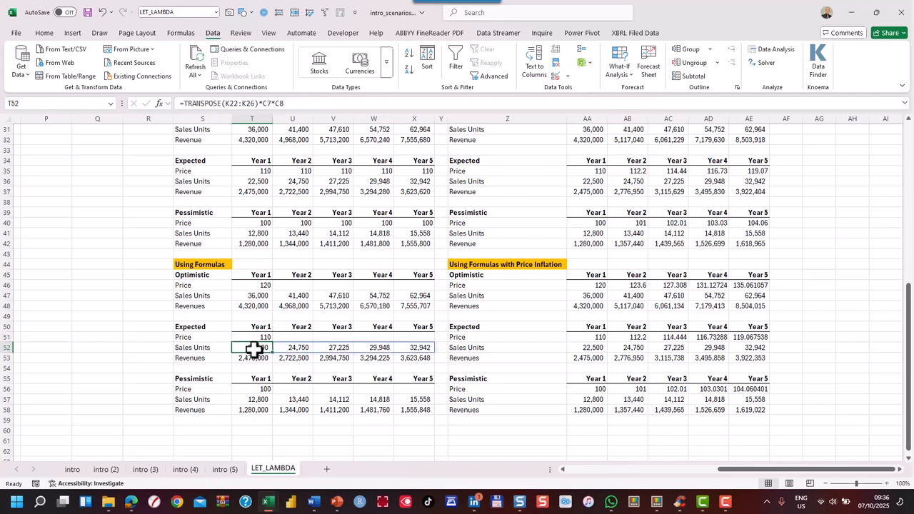
{"action": "left_click", "coordinate": [257, 359]}
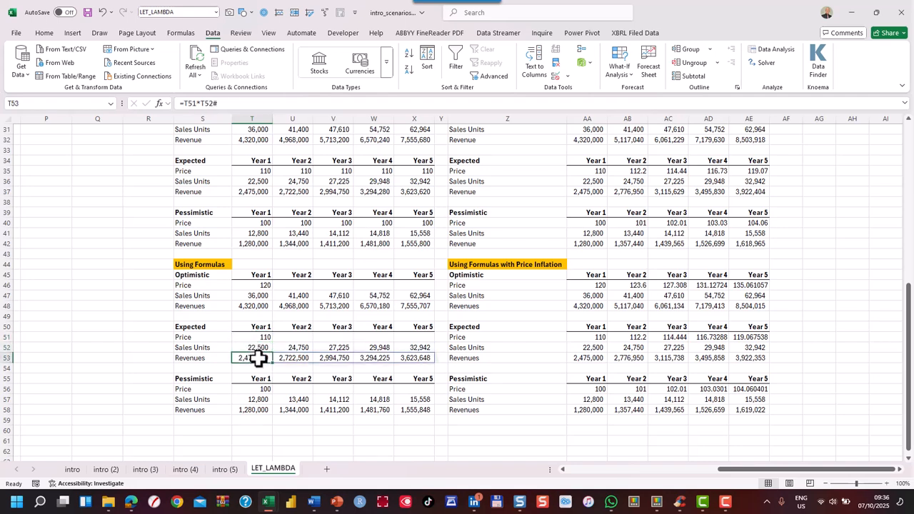
{"action": "left_click", "coordinate": [259, 390]}
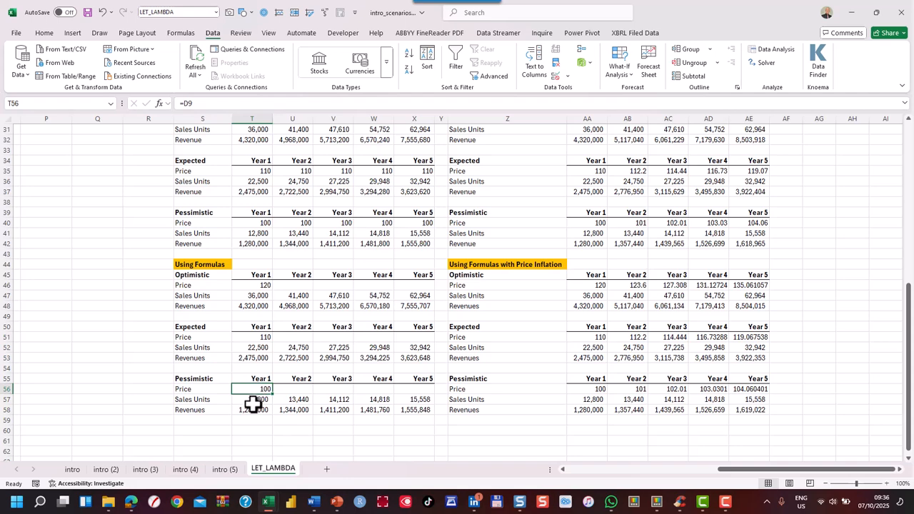
{"action": "left_click", "coordinate": [253, 401]}
{"action": "left_click", "coordinate": [254, 421]}
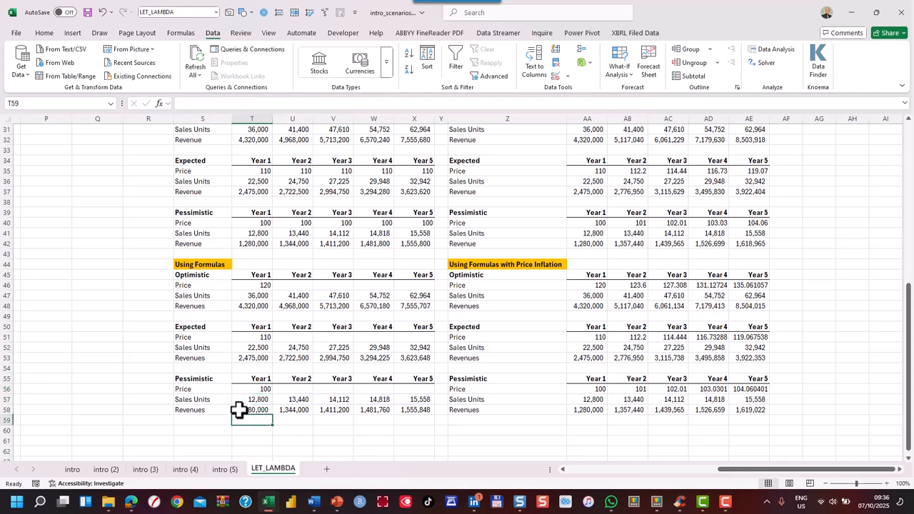
{"action": "left_click", "coordinate": [241, 410]}
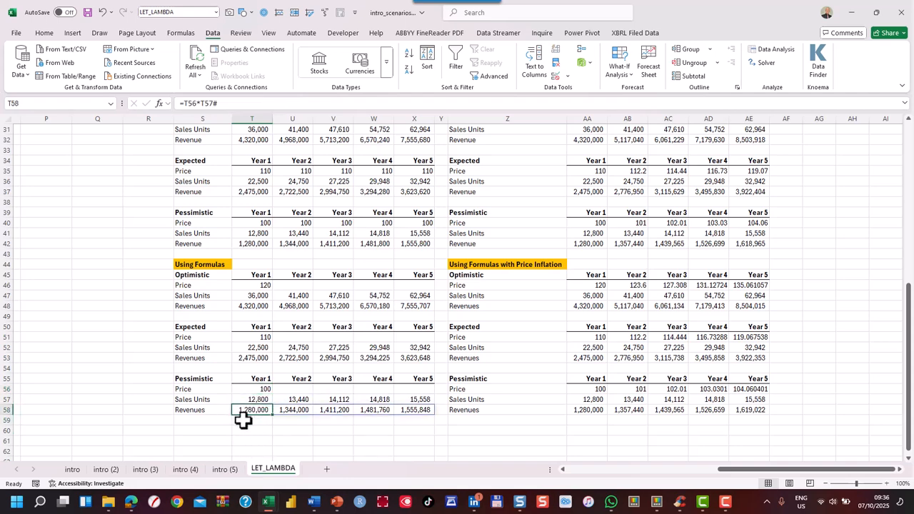
Compare the SCEN_TABLE results in the optimistic and expected Using LAMBDA blocks with the optimistic Revenues under Using Formulas
{"action": "scroll", "coordinate": [248, 386], "scroll_direction": "up", "scroll_amount": 1}
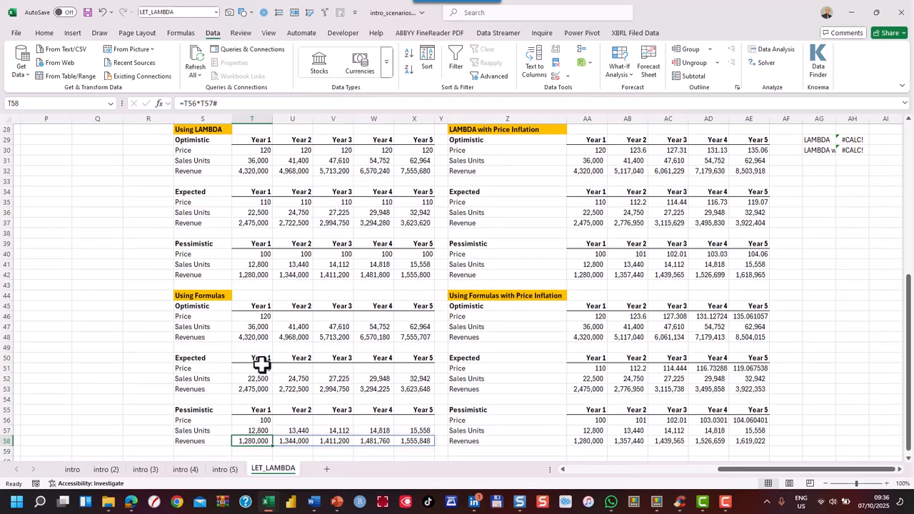
{"action": "left_click", "coordinate": [238, 170]}
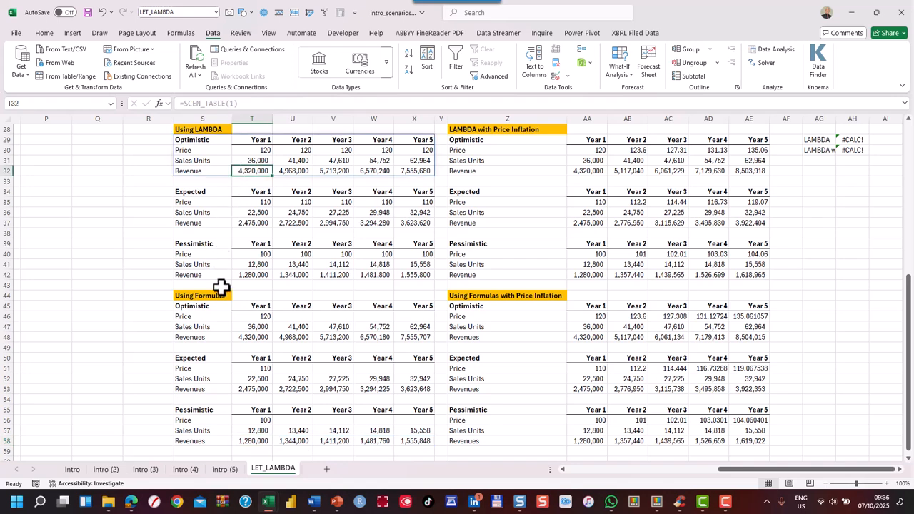
{"action": "left_click", "coordinate": [240, 337]}
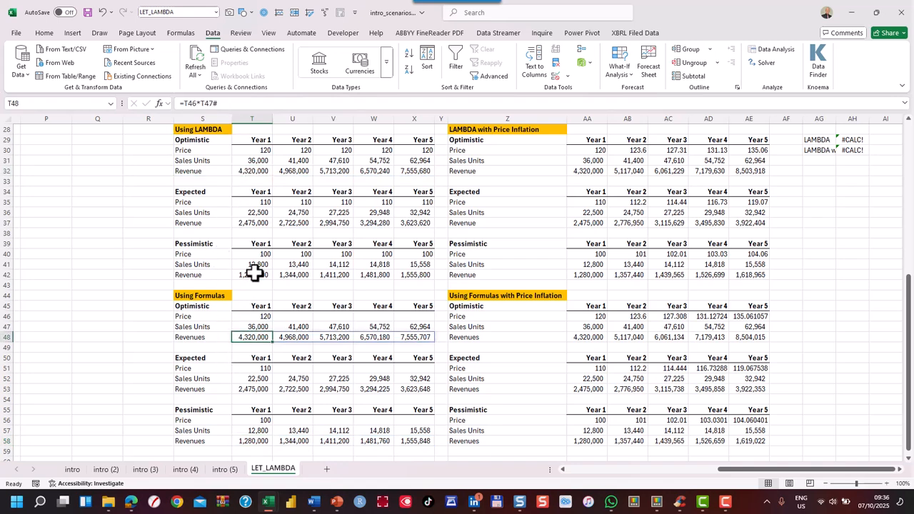
{"action": "left_click", "coordinate": [255, 223]}
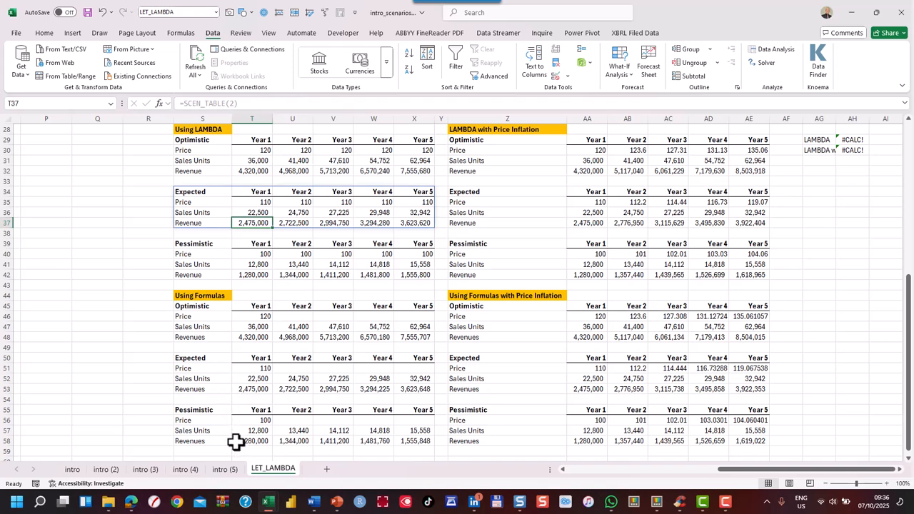
{"action": "left_click", "coordinate": [278, 172]}
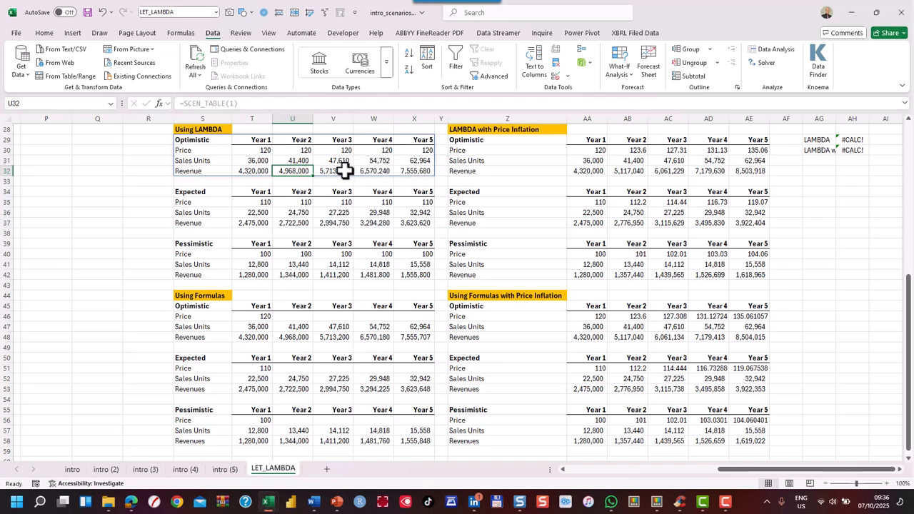
{"action": "left_click", "coordinate": [429, 171]}
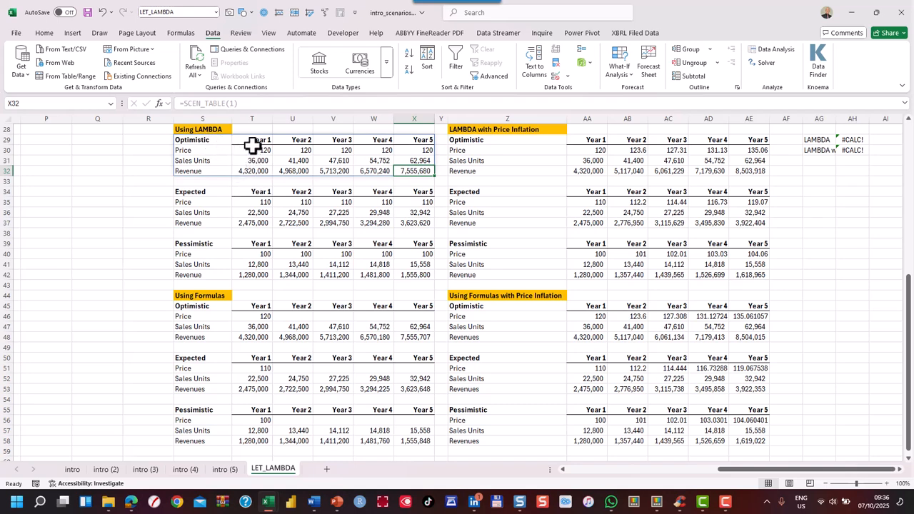
Inspect the SCEN_TABLE formulas that generate the Optimistic, Expected and Pessimistic blocks under Using LAMBDA
{"action": "left_click", "coordinate": [213, 141]}
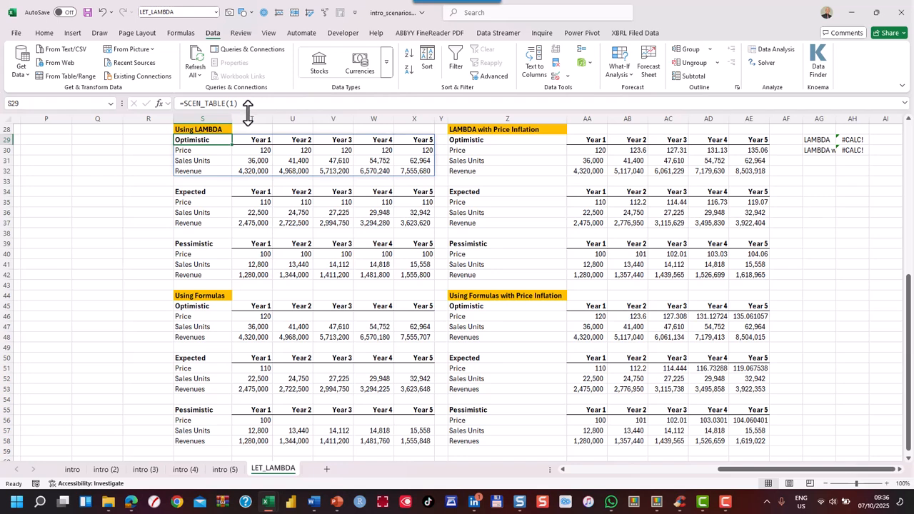
{"action": "left_click_drag", "start_coordinate": [248, 112], "coordinate": [251, 144]}
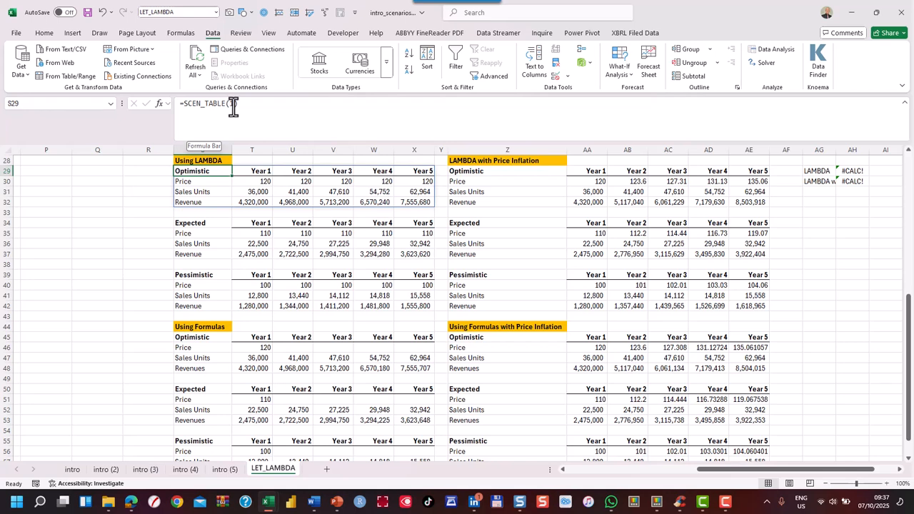
{"action": "left_click", "coordinate": [202, 232]}
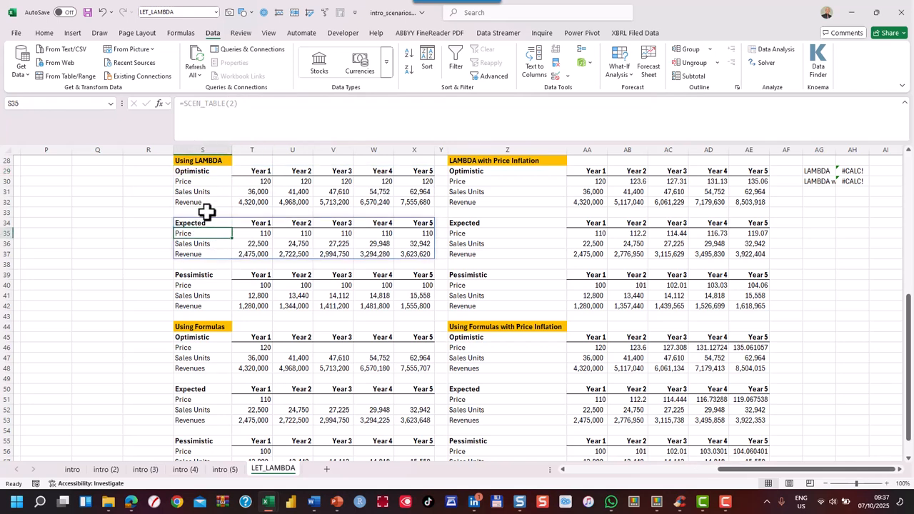
{"action": "left_click", "coordinate": [205, 222]}
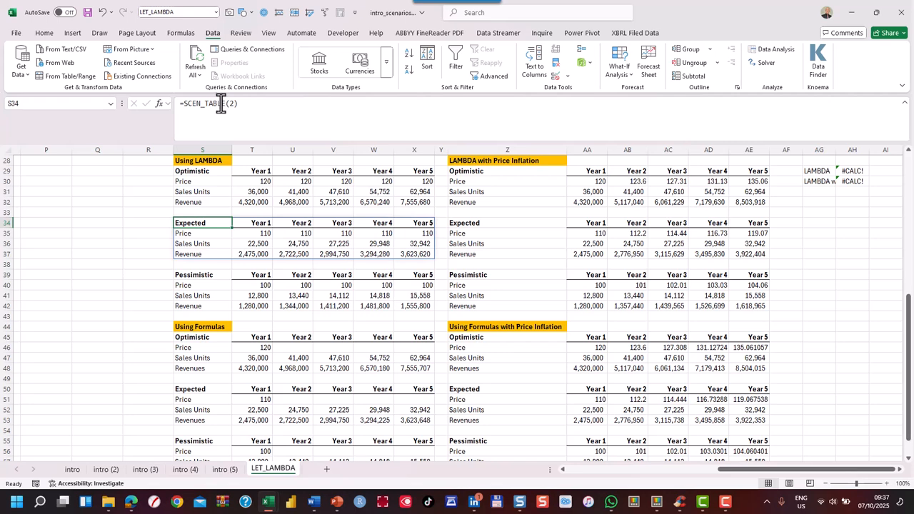
{"action": "left_click", "coordinate": [213, 276]}
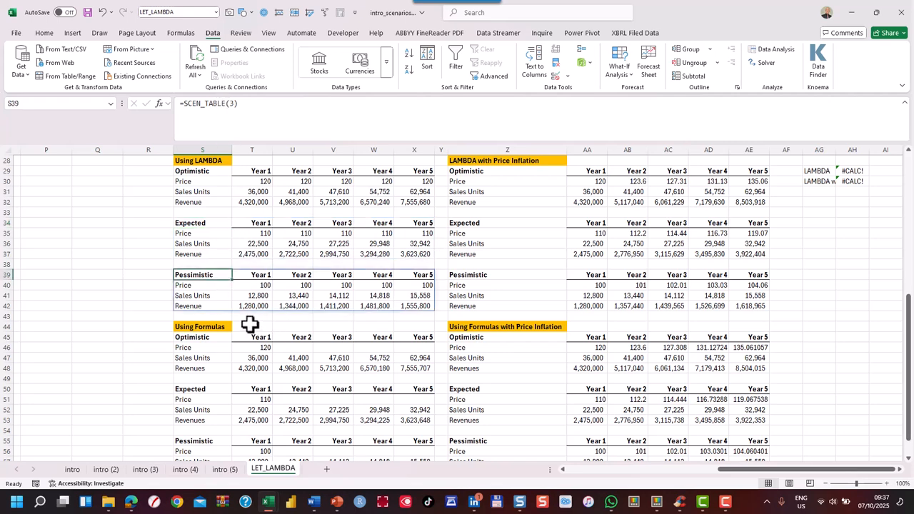
Read the full LAMBDA definition in AH29, from its LET variables through the final VSTACK, in an enlarged formula bar, then shrink the bar again
{"action": "left_click", "coordinate": [854, 171]}
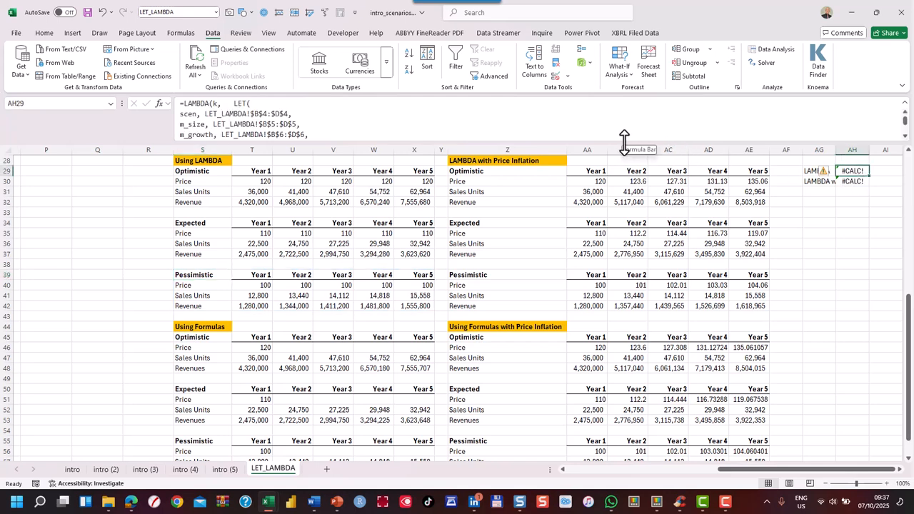
{"action": "left_click_drag", "start_coordinate": [624, 143], "coordinate": [639, 341]}
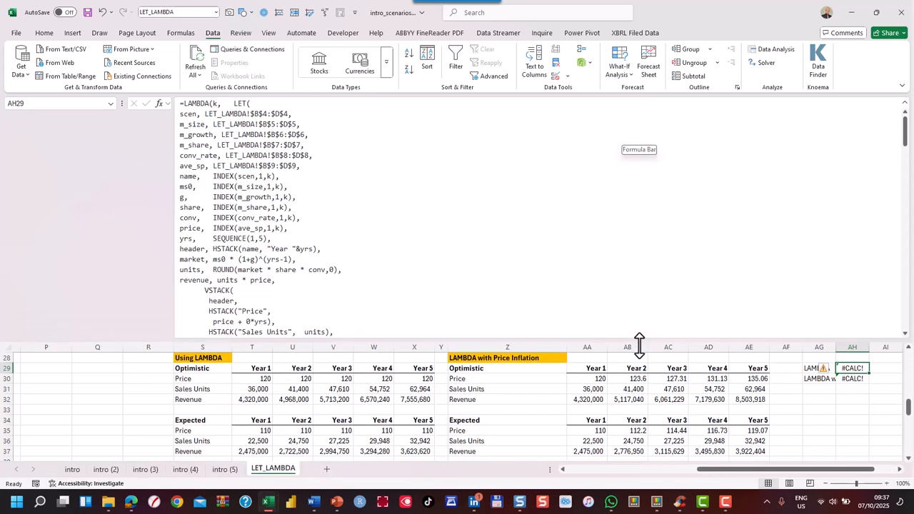
{"action": "scroll", "coordinate": [457, 214], "scroll_direction": "down", "scroll_amount": 2}
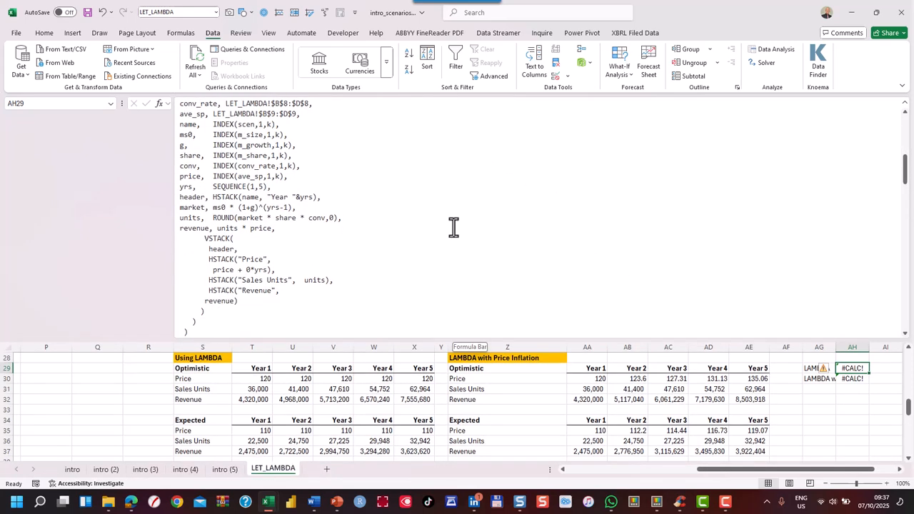
{"action": "scroll", "coordinate": [455, 219], "scroll_direction": "up", "scroll_amount": 2}
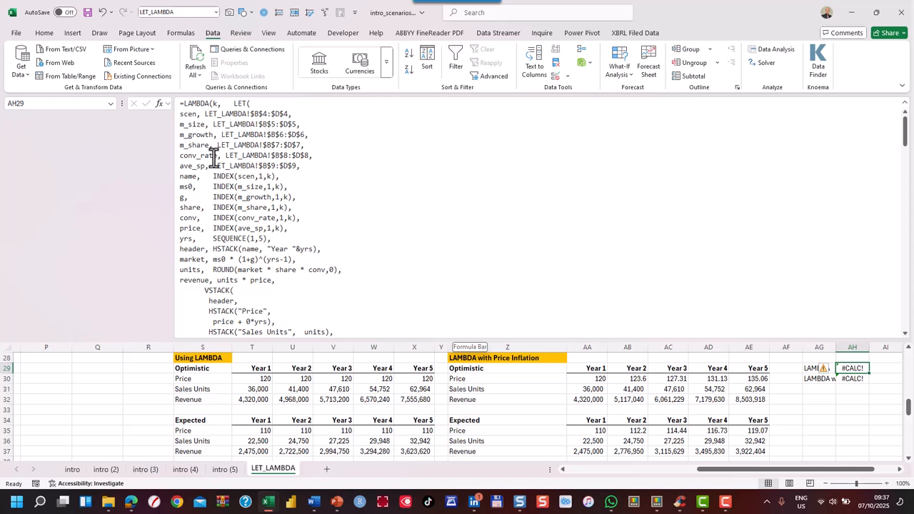
{"action": "scroll", "coordinate": [280, 199], "scroll_direction": "down", "scroll_amount": 4}
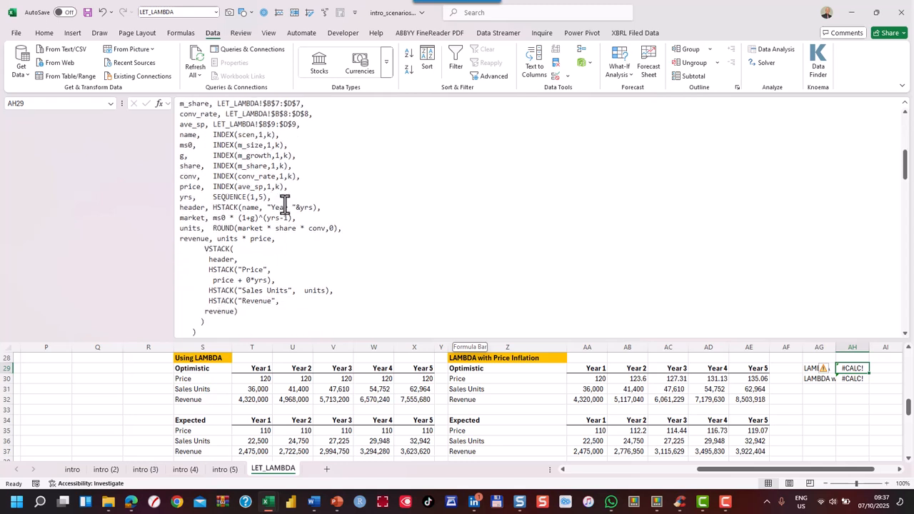
{"action": "scroll", "coordinate": [277, 218], "scroll_direction": "down", "scroll_amount": 1}
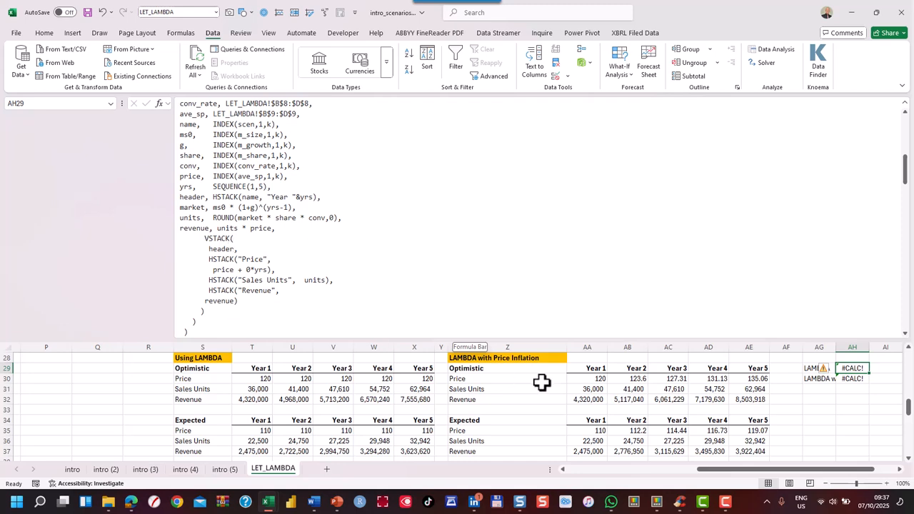
{"action": "left_click_drag", "start_coordinate": [540, 336], "coordinate": [493, 47]}
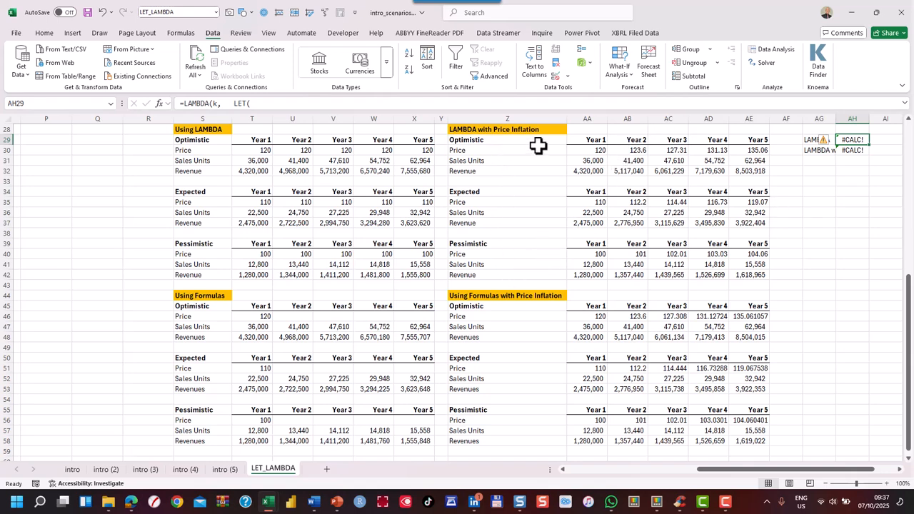
Inspect the optimistic Year 1 and Year 2 Price formulas under Using Formulas with Price Inflation and the Inputs they reference
{"action": "left_click", "coordinate": [580, 314]}
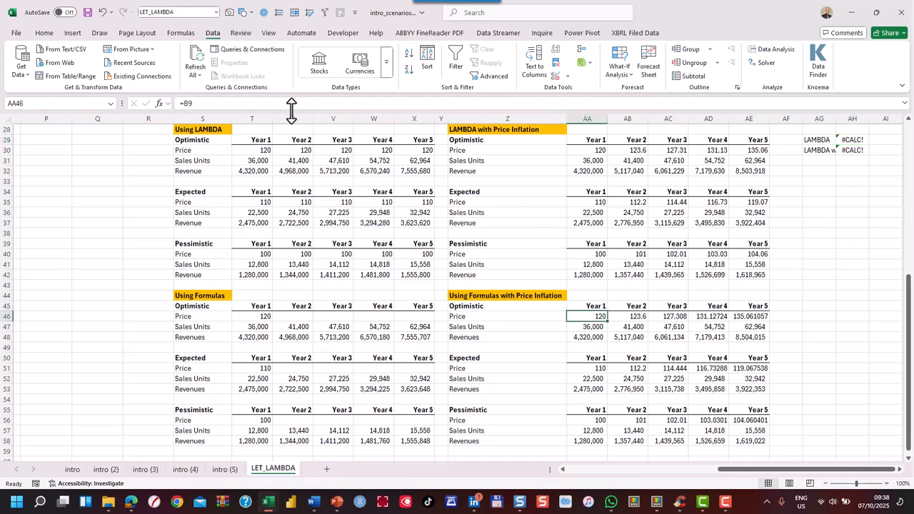
{"action": "left_click", "coordinate": [623, 316]}
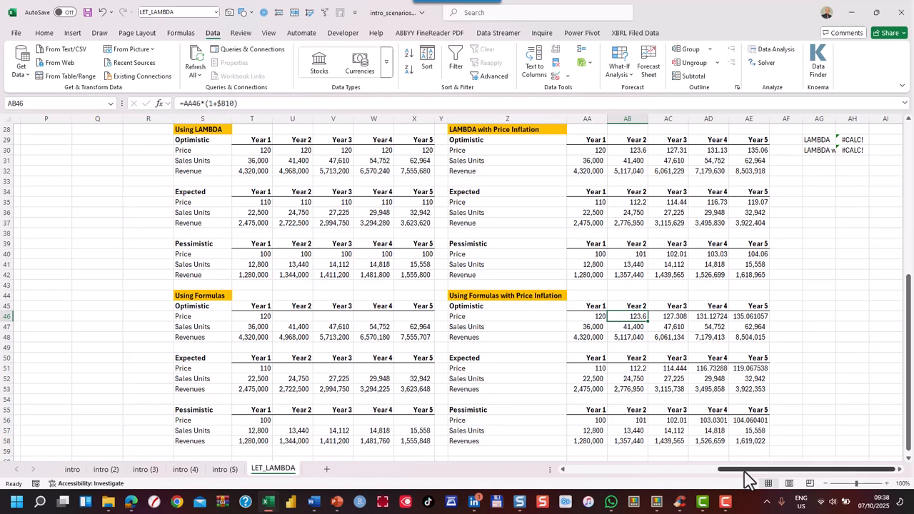
{"action": "left_click_drag", "start_coordinate": [747, 470], "coordinate": [523, 467]}
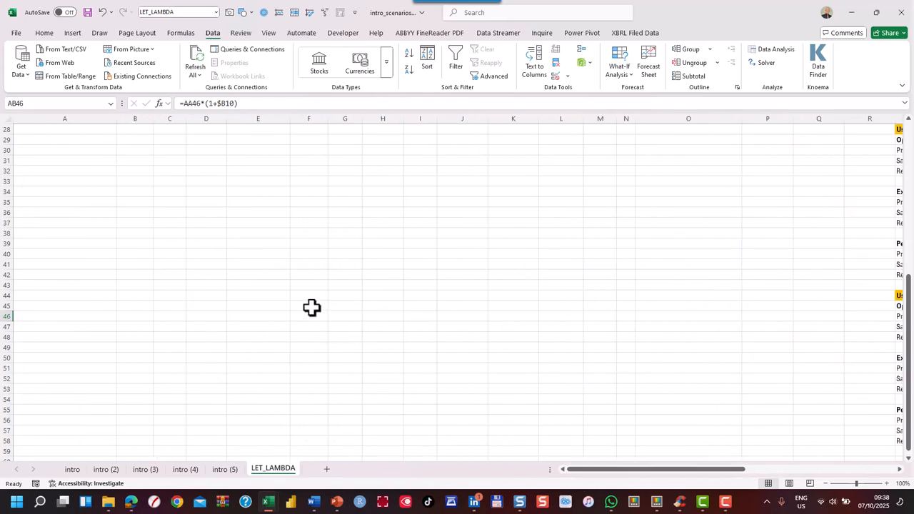
{"action": "scroll", "coordinate": [313, 308], "scroll_direction": "up", "scroll_amount": 9}
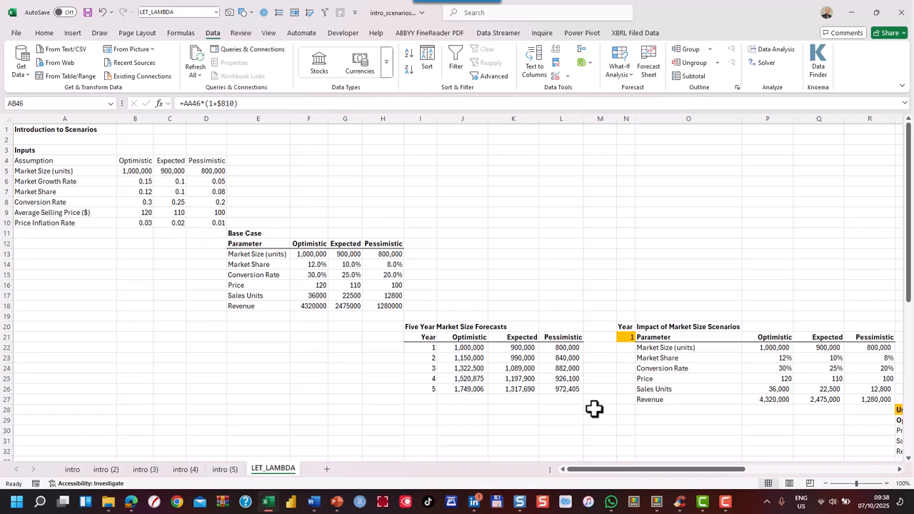
{"action": "scroll", "coordinate": [595, 408], "scroll_direction": "down", "scroll_amount": 3}
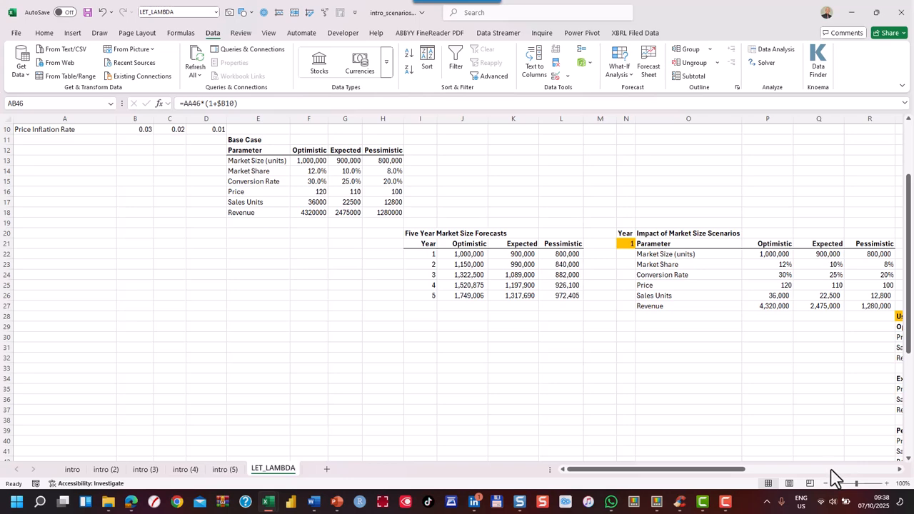
Inspect the optimistic Sales Units and Revenues formulas under Using Formulas with Price Inflation
{"action": "scroll", "coordinate": [833, 480], "scroll_direction": "right", "scroll_amount": 6}
{"action": "scroll", "coordinate": [723, 362], "scroll_direction": "down", "scroll_amount": 9}
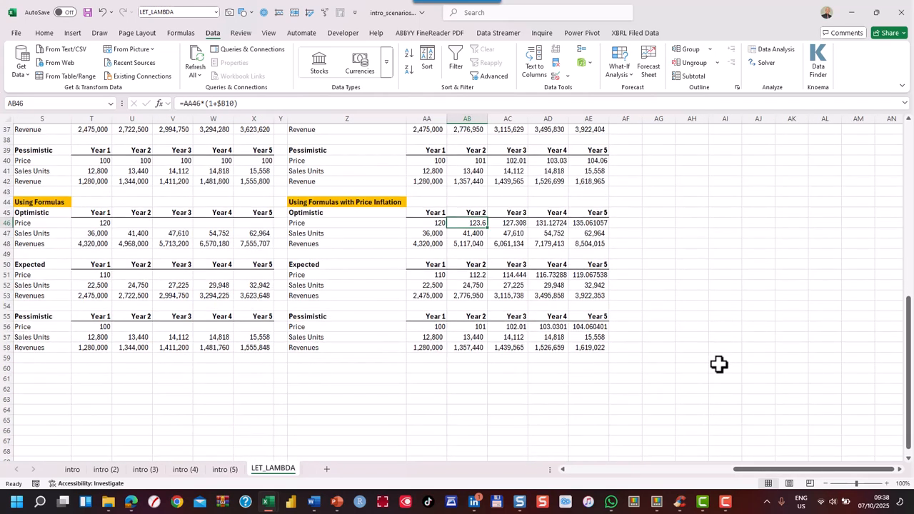
{"action": "left_click", "coordinate": [418, 236]}
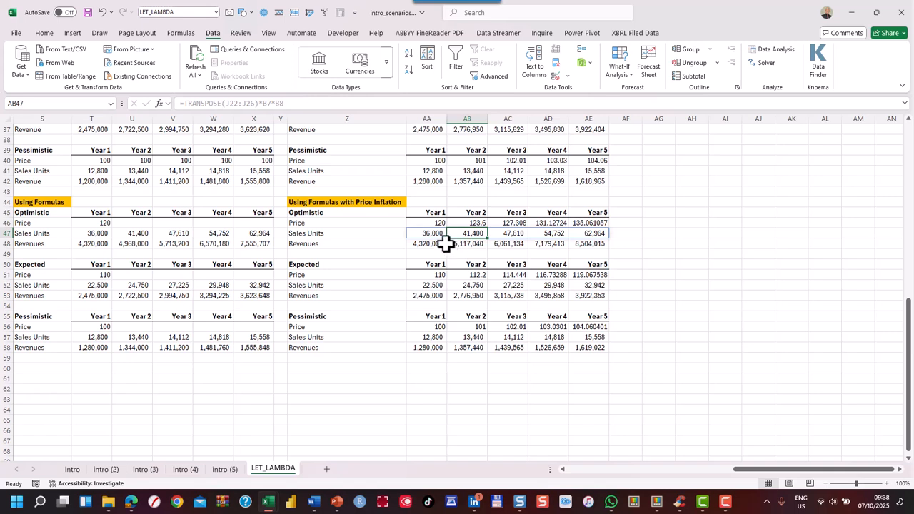
{"action": "left_click", "coordinate": [436, 244]}
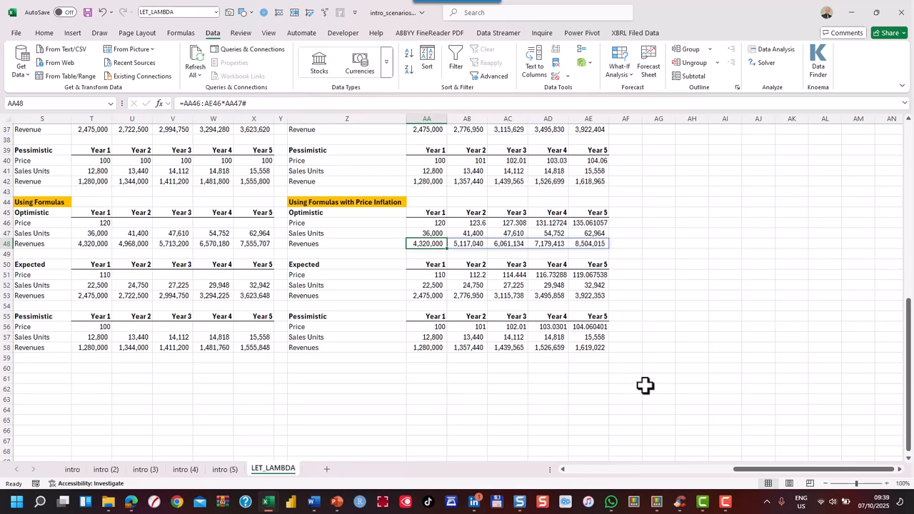
Look at the inflation LAMBDA in AH30 and the SCEN_TABLE_INFL formula in Z29 that calls it
{"action": "scroll", "coordinate": [710, 368], "scroll_direction": "up", "scroll_amount": 7}
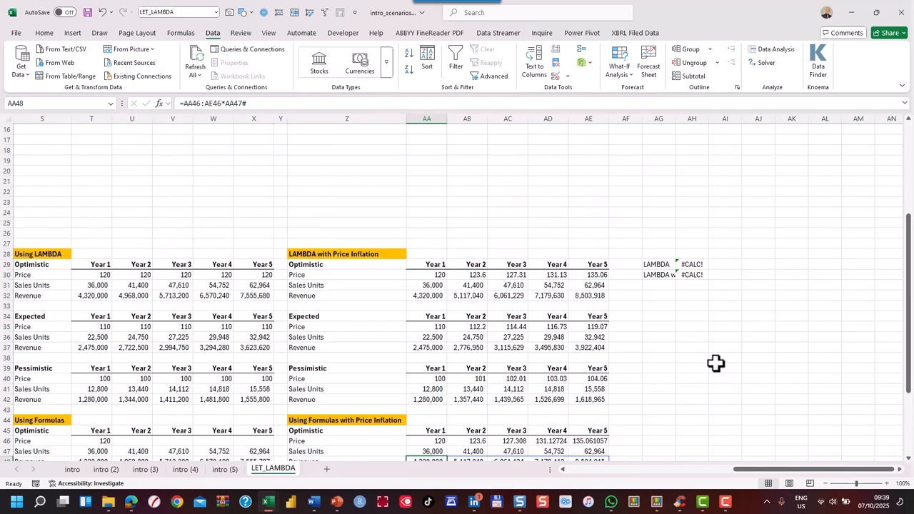
{"action": "left_click", "coordinate": [691, 275]}
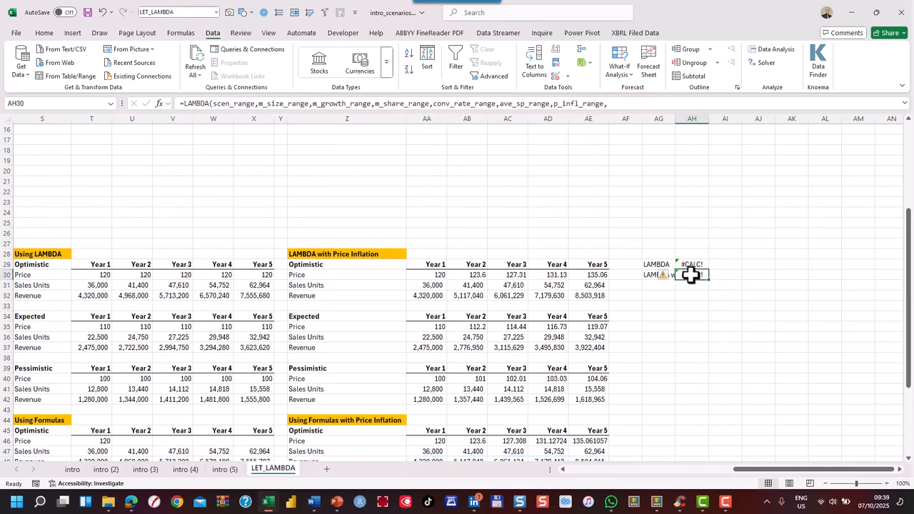
{"action": "left_click", "coordinate": [351, 264]}
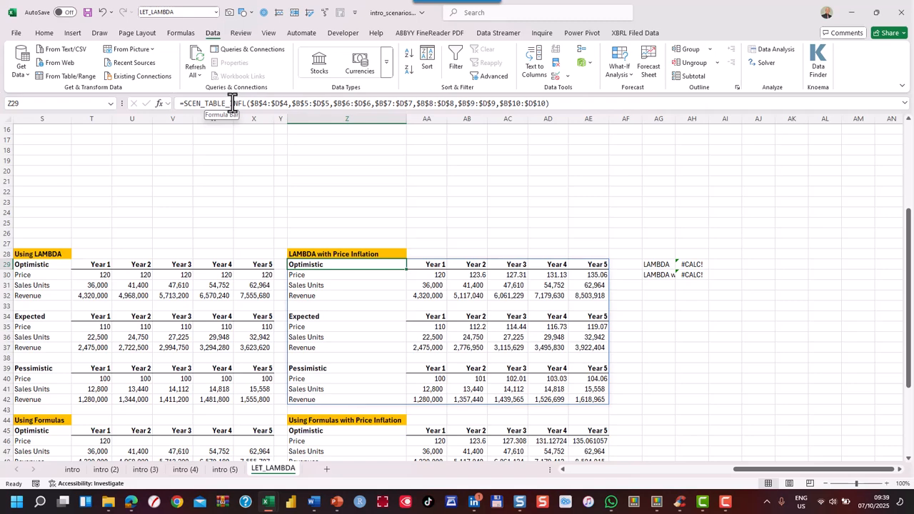
Read the complete price-inflation LAMBDA in AH30, from its range parameters to the stacked scenarios, in an enlarged formula bar, then shrink the bar again
{"action": "left_click", "coordinate": [698, 276]}
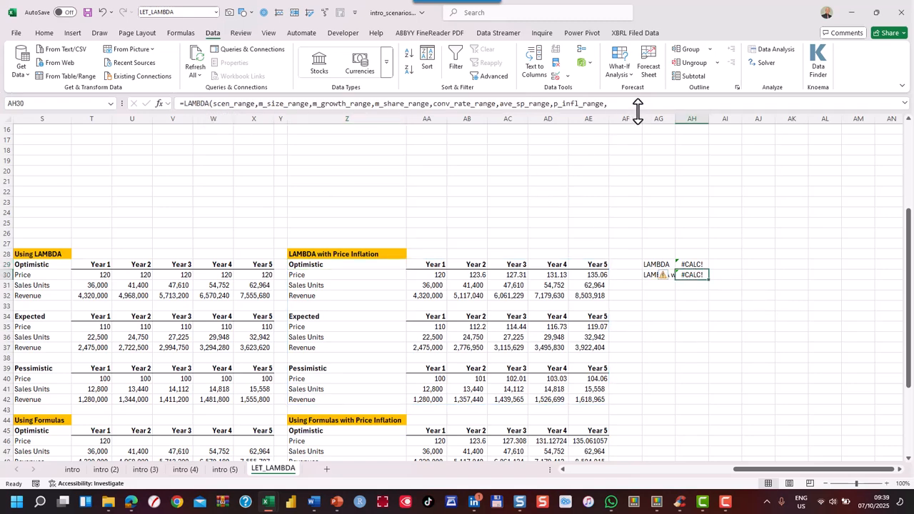
{"action": "left_click_drag", "start_coordinate": [638, 110], "coordinate": [664, 387]}
{"action": "scroll", "coordinate": [575, 268], "scroll_direction": "down", "scroll_amount": 2}
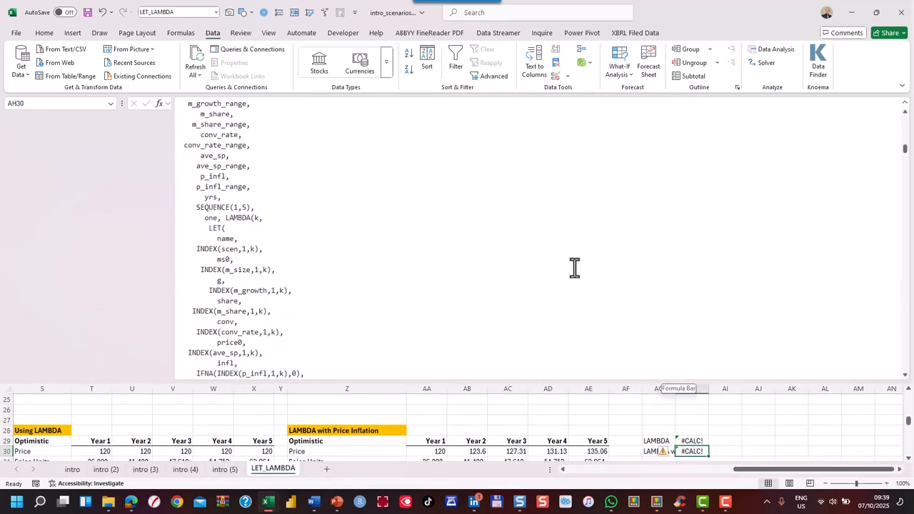
{"action": "scroll", "coordinate": [570, 264], "scroll_direction": "down", "scroll_amount": 6}
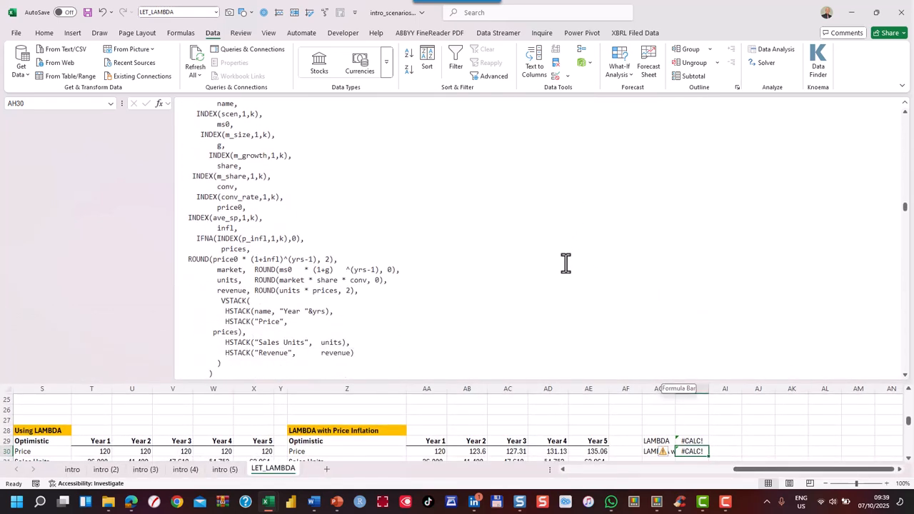
{"action": "scroll", "coordinate": [570, 263], "scroll_direction": "down", "scroll_amount": 2}
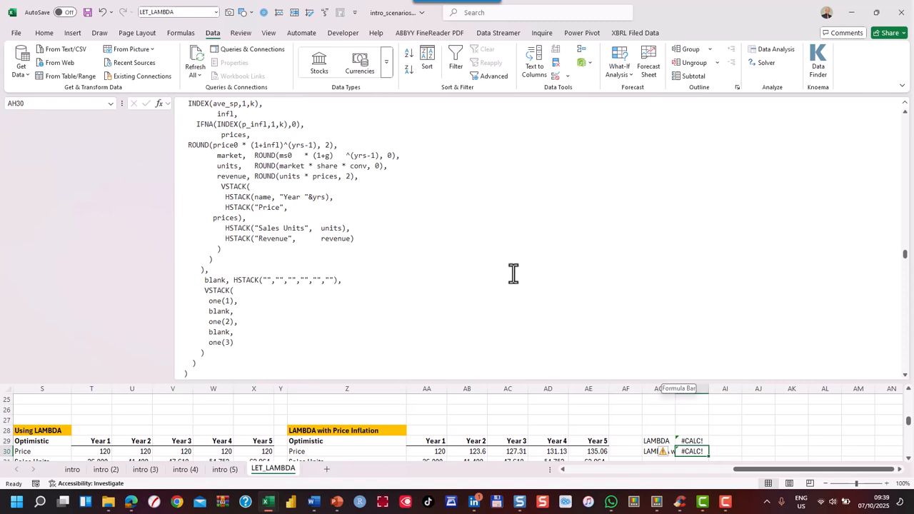
{"action": "scroll", "coordinate": [504, 275], "scroll_direction": "up", "scroll_amount": 5}
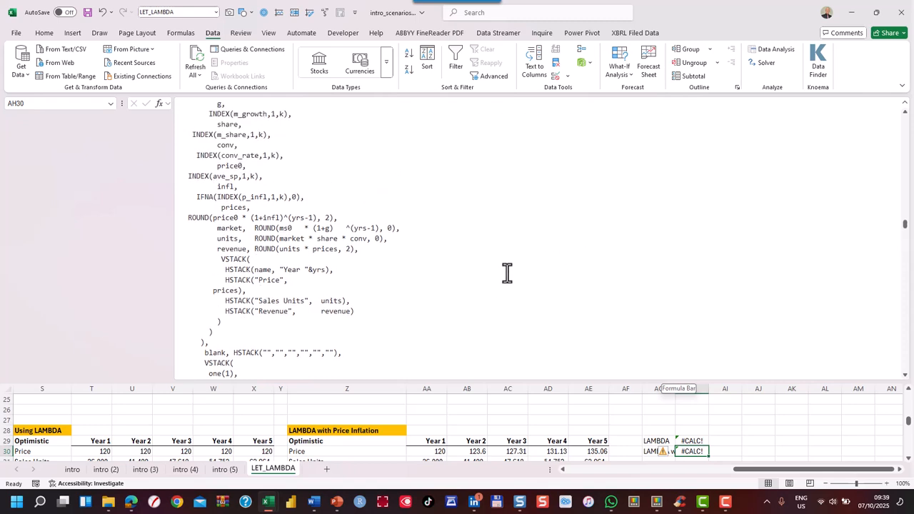
{"action": "scroll", "coordinate": [507, 273], "scroll_direction": "up", "scroll_amount": 5}
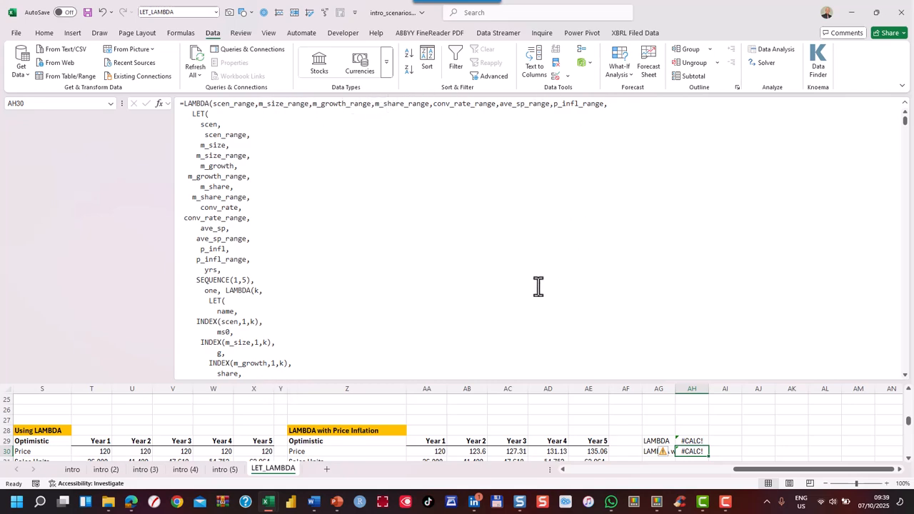
{"action": "left_click_drag", "start_coordinate": [524, 383], "coordinate": [469, 48]}
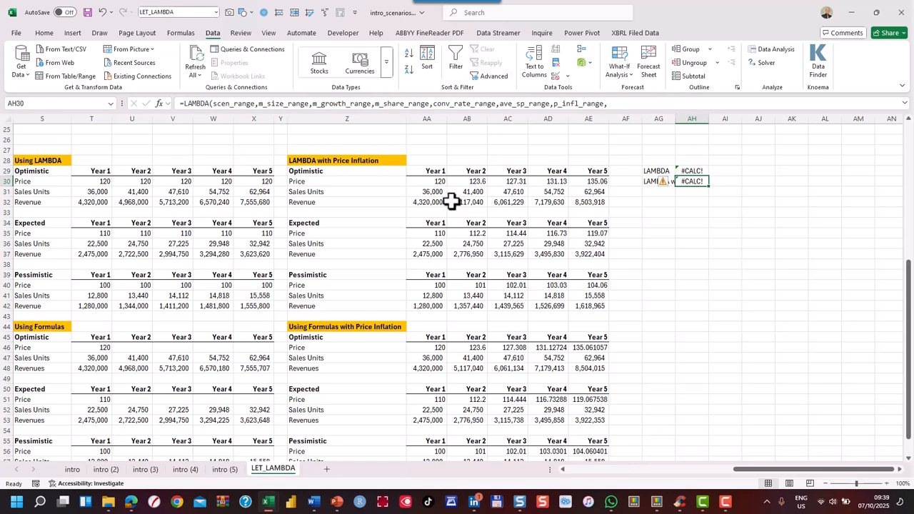
Check the SCEN_TABLE_INFL arguments in Z29 against the scenario ranges in the Inputs table
{"action": "left_click", "coordinate": [428, 183]}
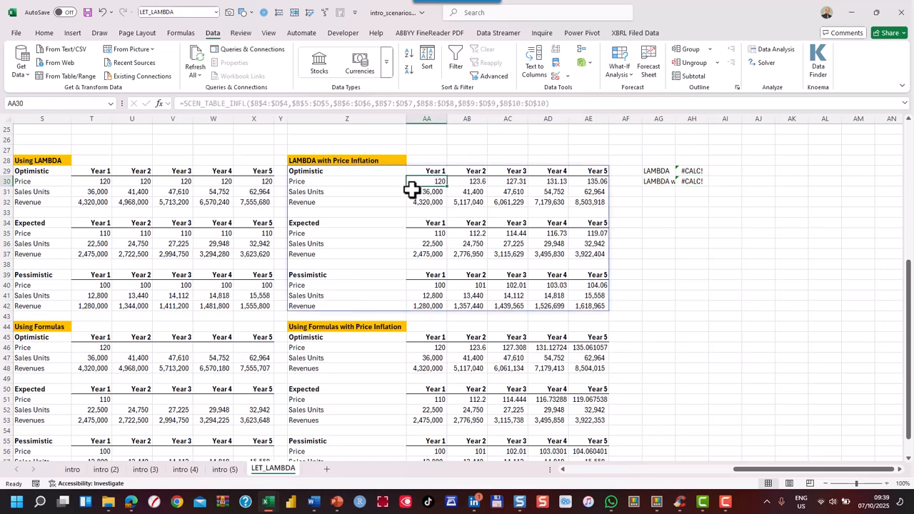
{"action": "left_click", "coordinate": [381, 172]}
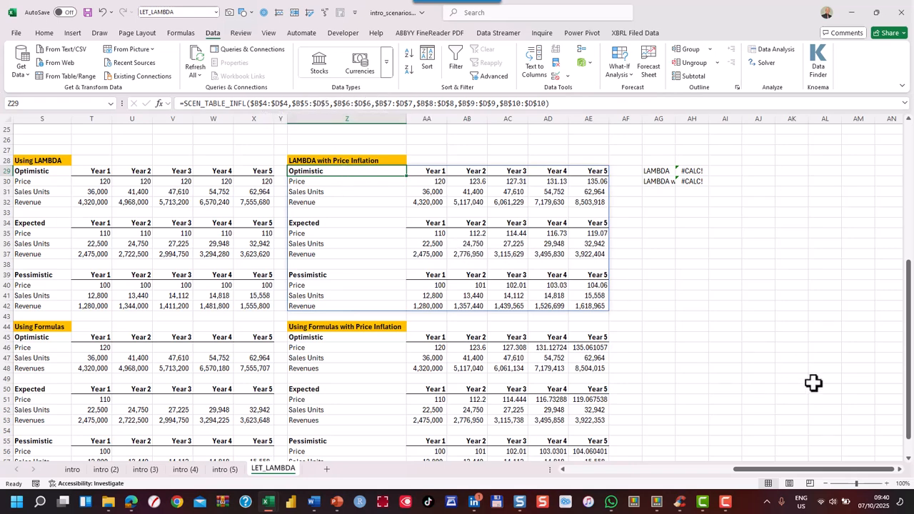
{"action": "left_click_drag", "start_coordinate": [763, 476], "coordinate": [558, 477]}
{"action": "scroll", "coordinate": [278, 293], "scroll_direction": "up", "scroll_amount": 8}
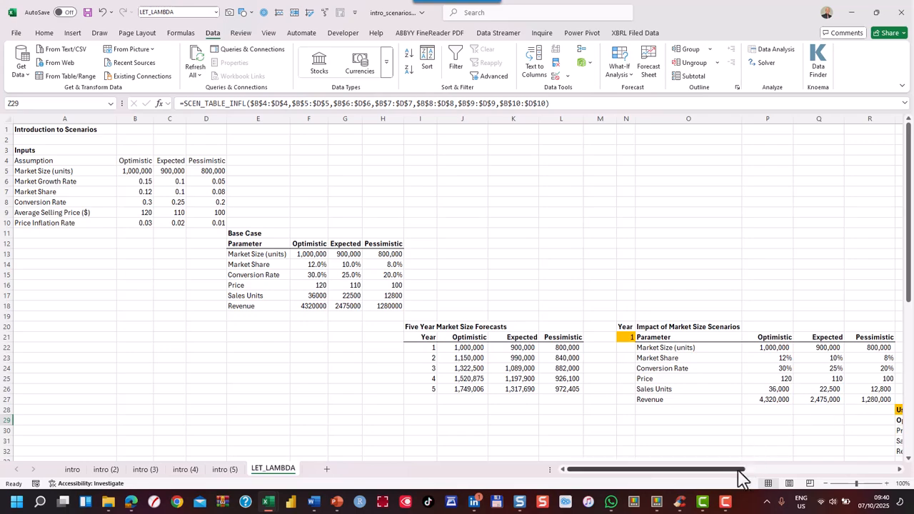
Compare the LAMBDA with Price Inflation results with those under Using Formulas with Price Inflation
{"action": "left_click_drag", "start_coordinate": [729, 477], "coordinate": [909, 476]}
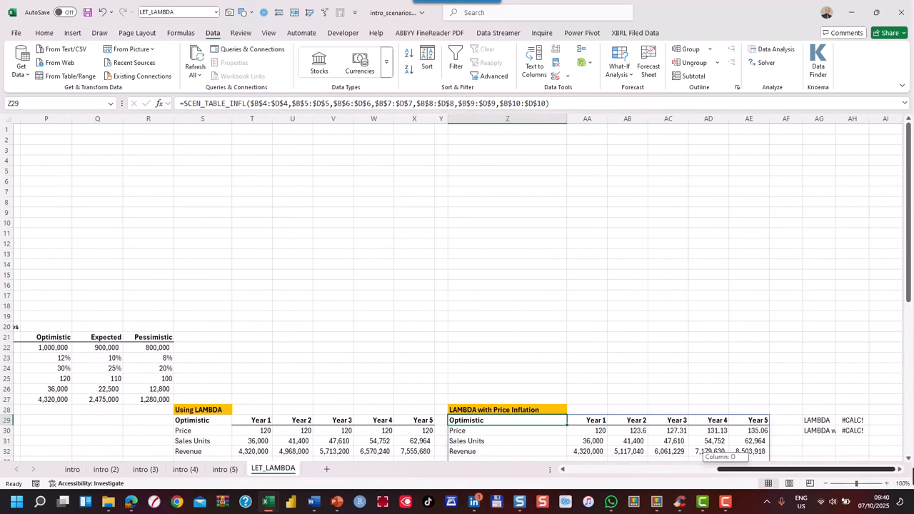
{"action": "scroll", "coordinate": [751, 332], "scroll_direction": "down", "scroll_amount": 4}
{"action": "scroll", "coordinate": [750, 332], "scroll_direction": "down", "scroll_amount": 5}
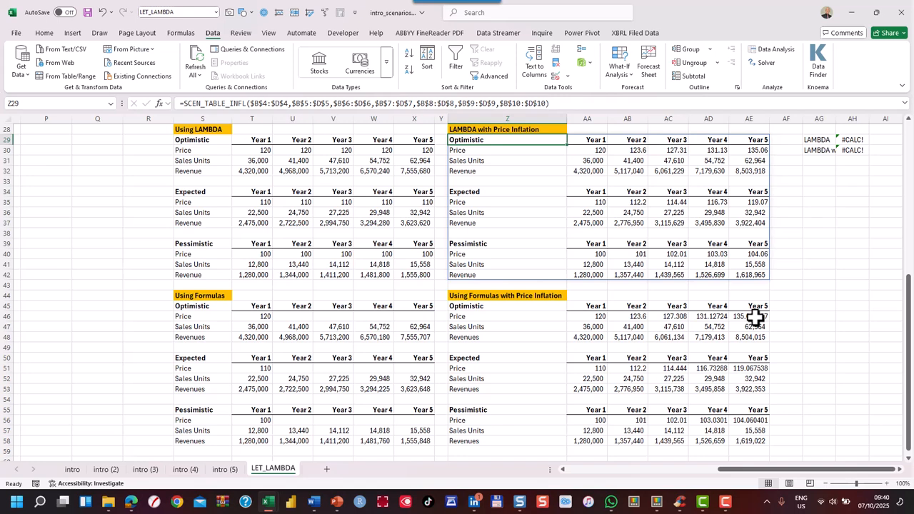
Deselect the LAMBDA table and go back to the intro sheet with the scenario inputs
{"action": "left_click", "coordinate": [137, 264]}
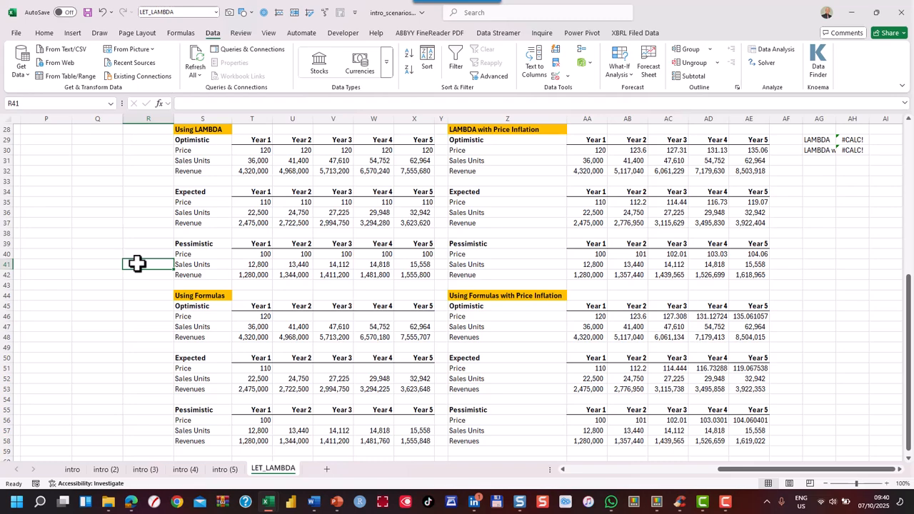
{"action": "key", "text": "ctrl+Page_Up"}
{"action": "key", "text": "ctrl+Page_Up"}
{"action": "key", "text": "ctrl+Page_Up"}
{"action": "key", "text": "ctrl+Page_Up"}
{"action": "key", "text": "ctrl+Page_Up"}
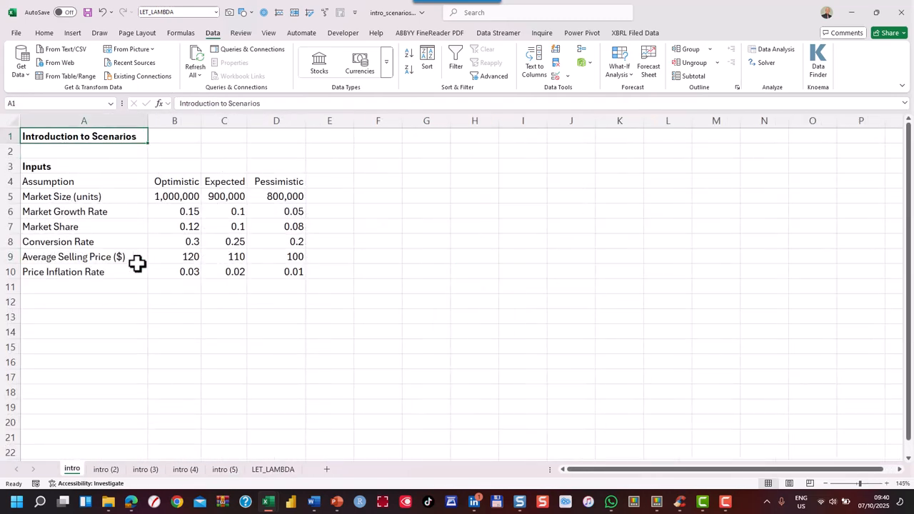